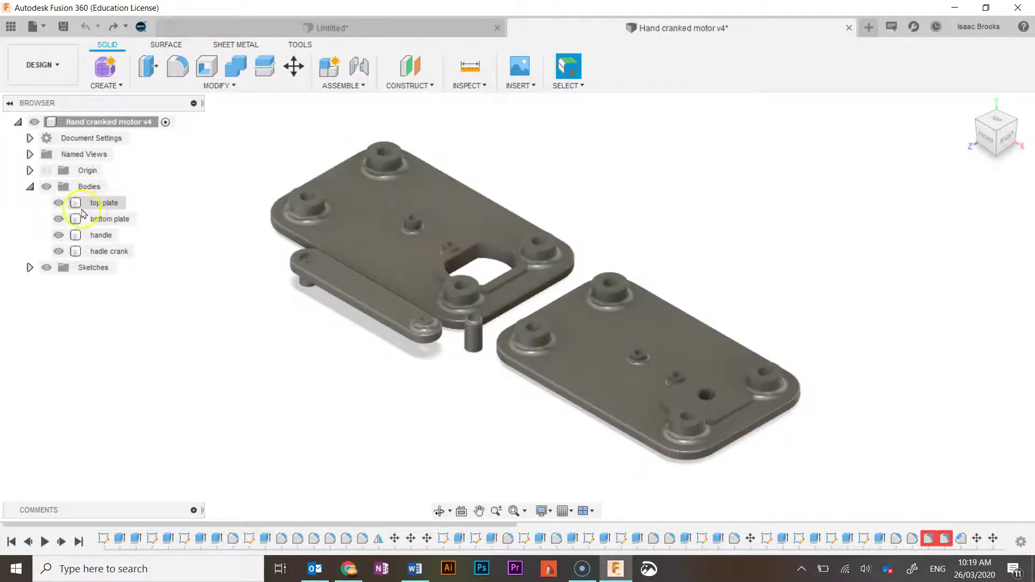
Step: Create a separate component from each of the four bodies: top plate, bottom plate, handle and hadle crank
right_click(107, 204)
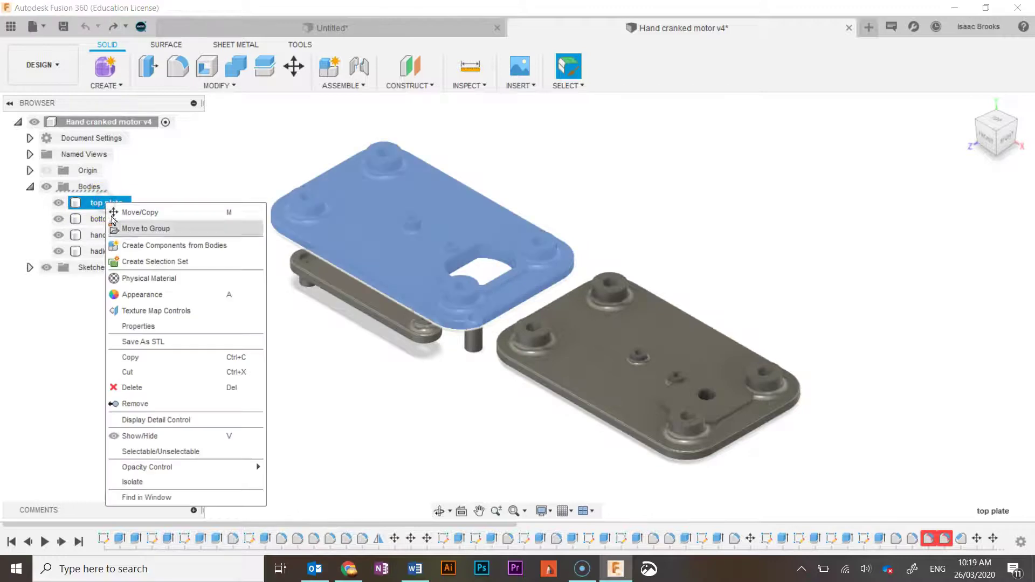
click(141, 241)
right_click(104, 208)
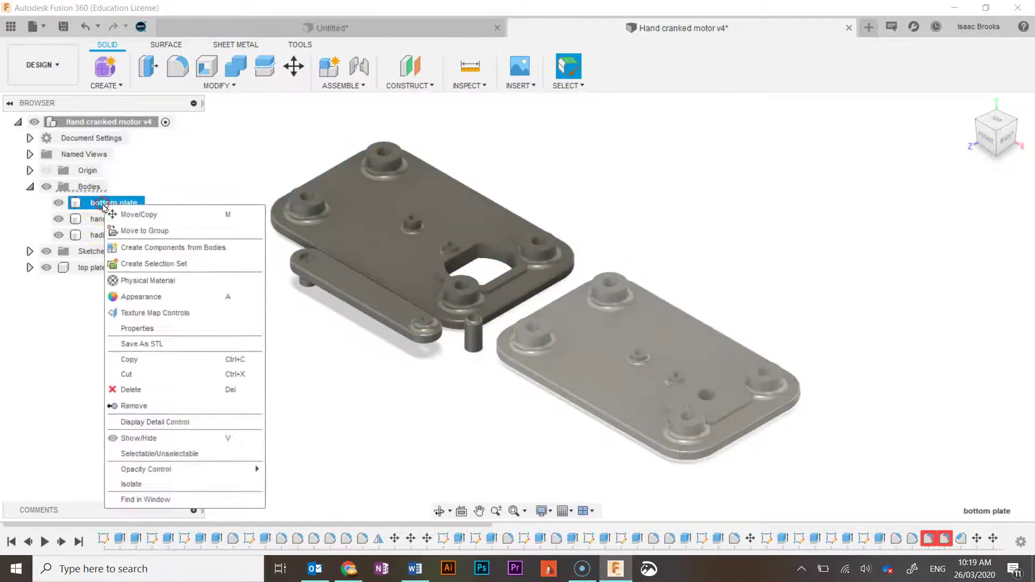
click(150, 248)
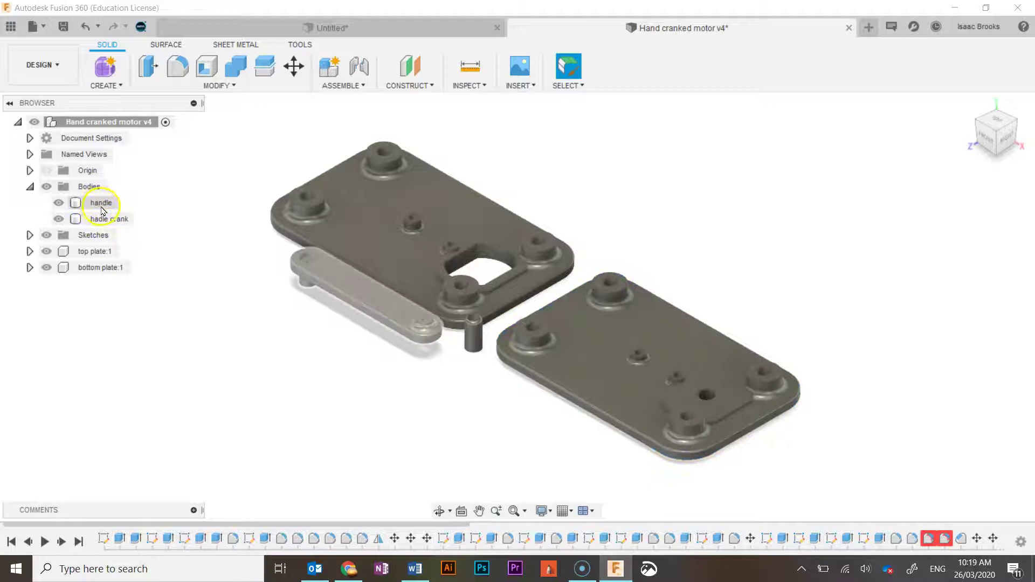
right_click(100, 208)
click(141, 247)
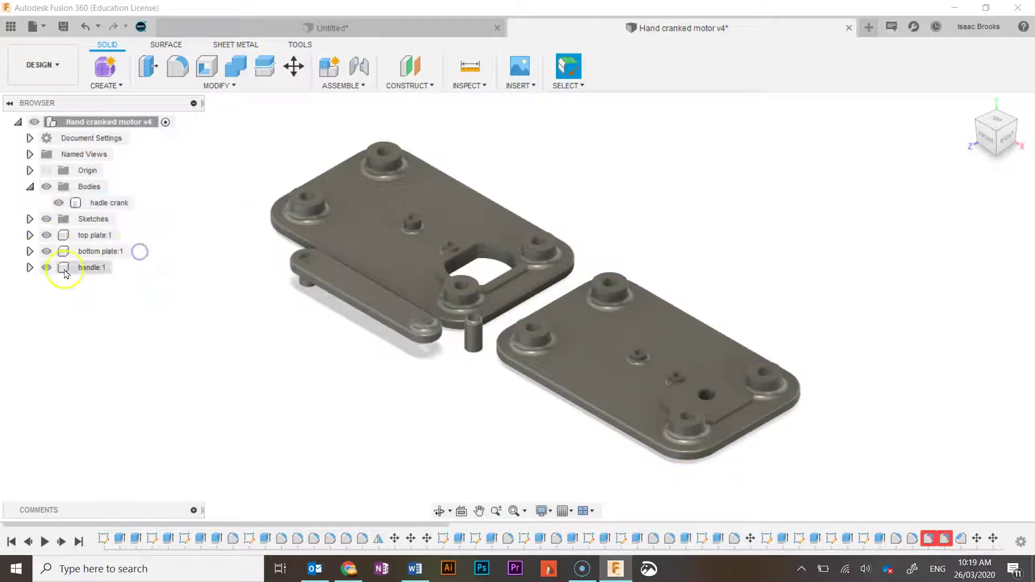
right_click(108, 207)
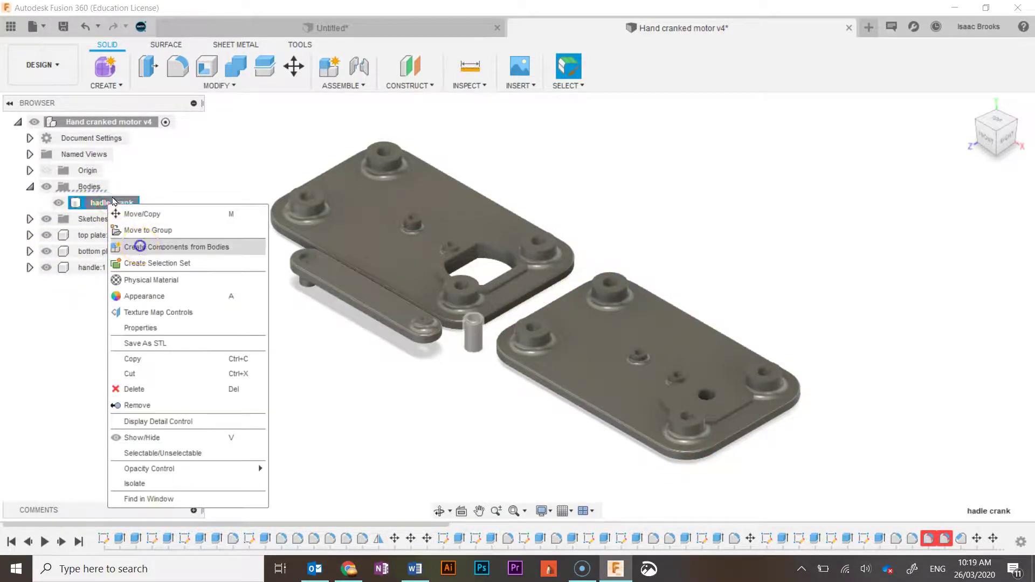
click(139, 241)
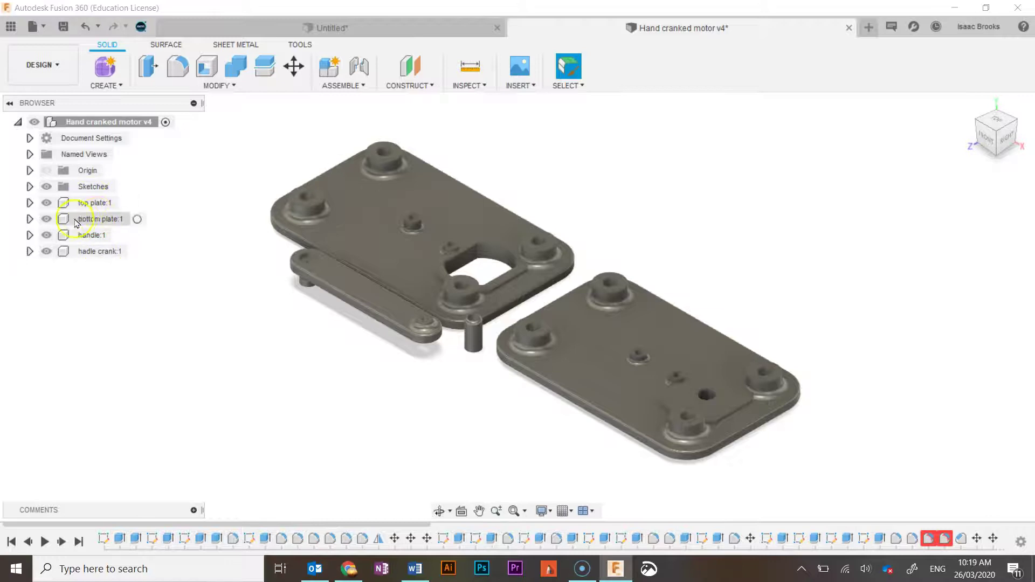
Step: Expand the top plate, bottom plate, handle and hadle crank components to view their contents
click(30, 203)
click(30, 251)
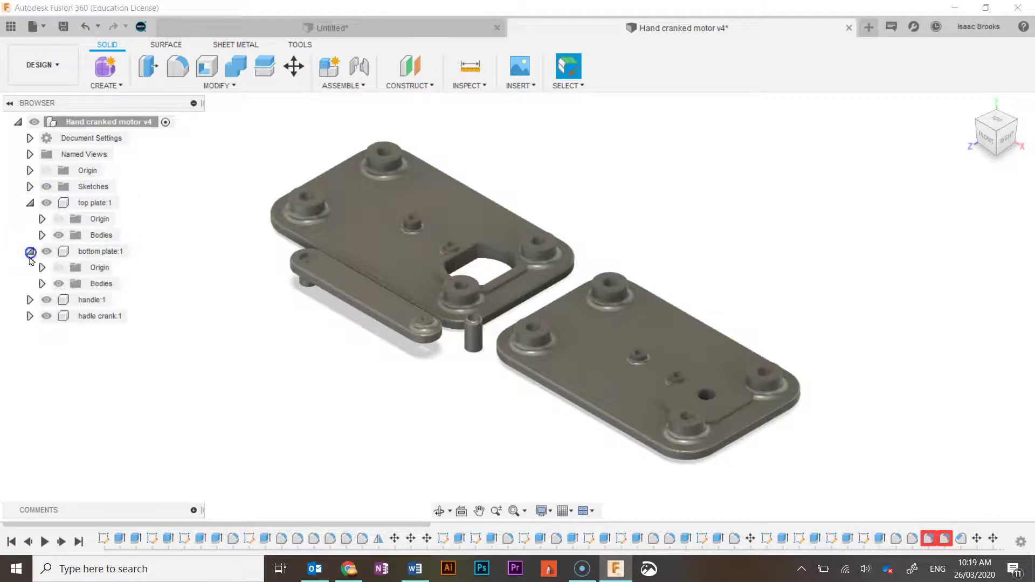
click(29, 300)
click(30, 349)
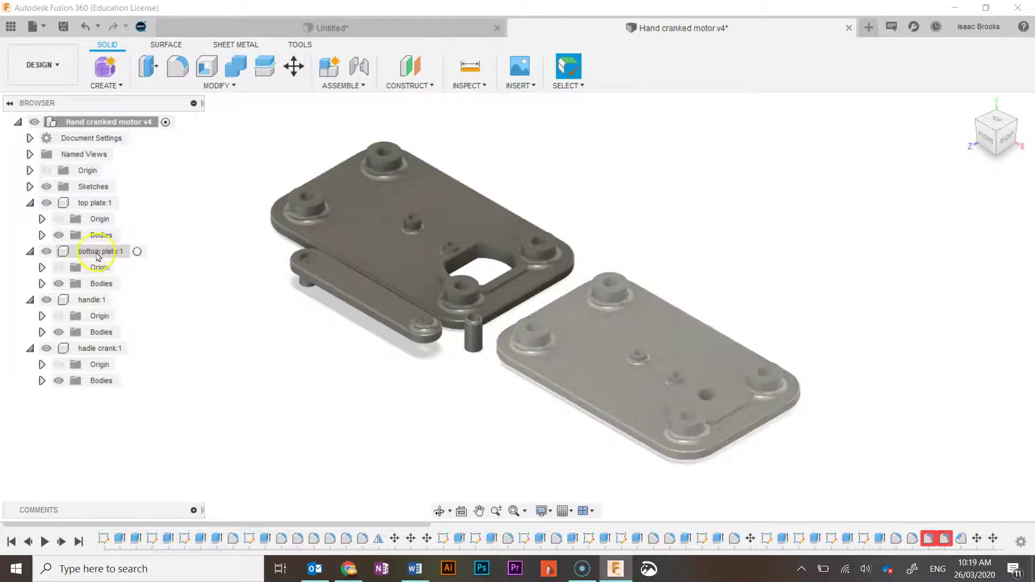
click(359, 67)
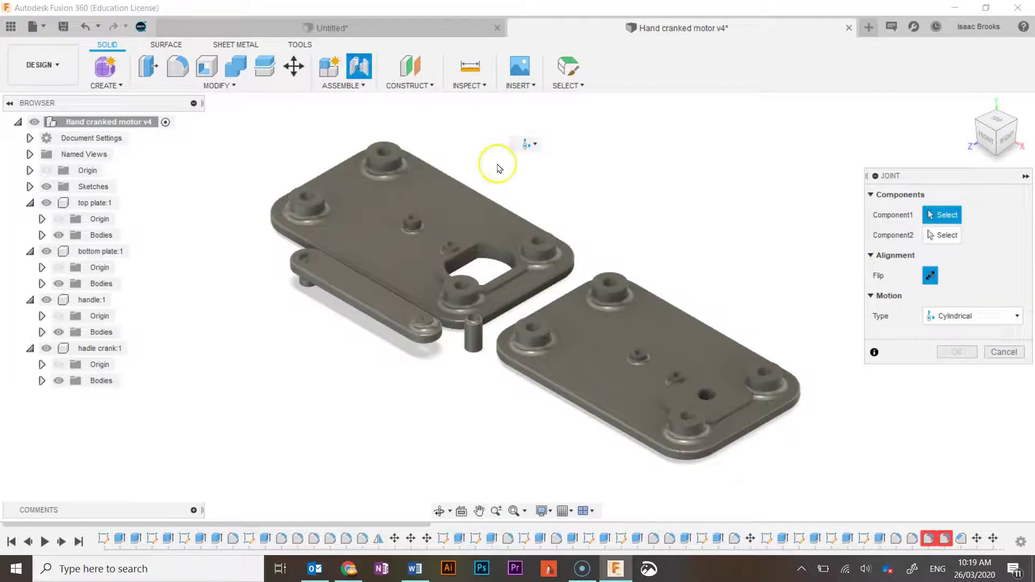
scroll(464, 287, up, 8)
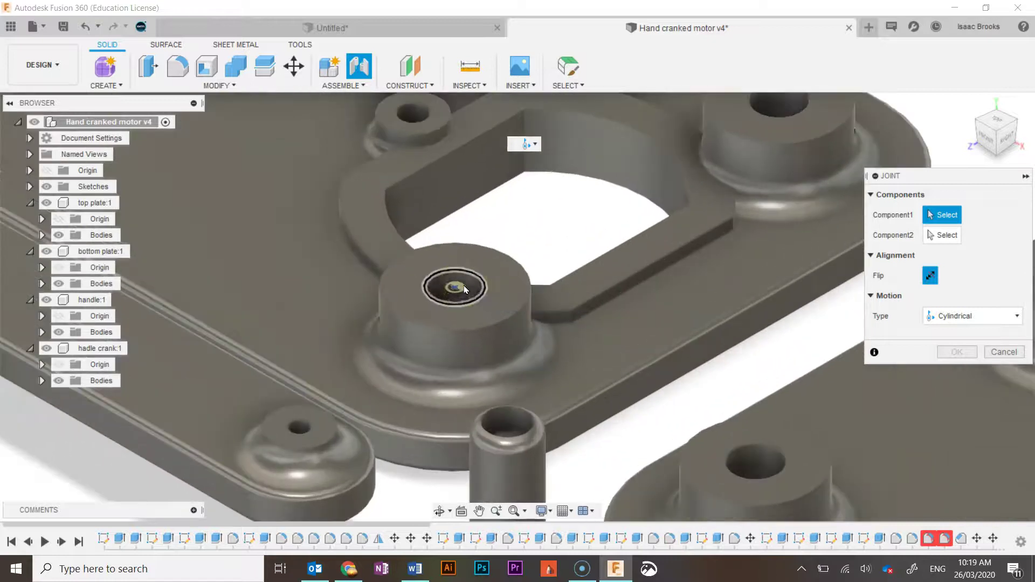
scroll(464, 288, up, 1)
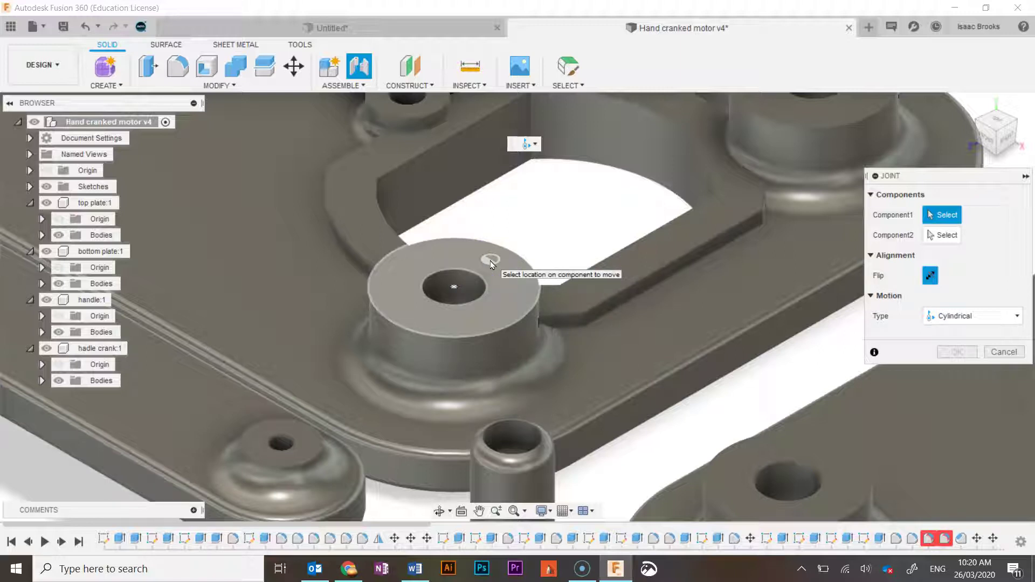
click(490, 263)
scroll(491, 264, down, 6)
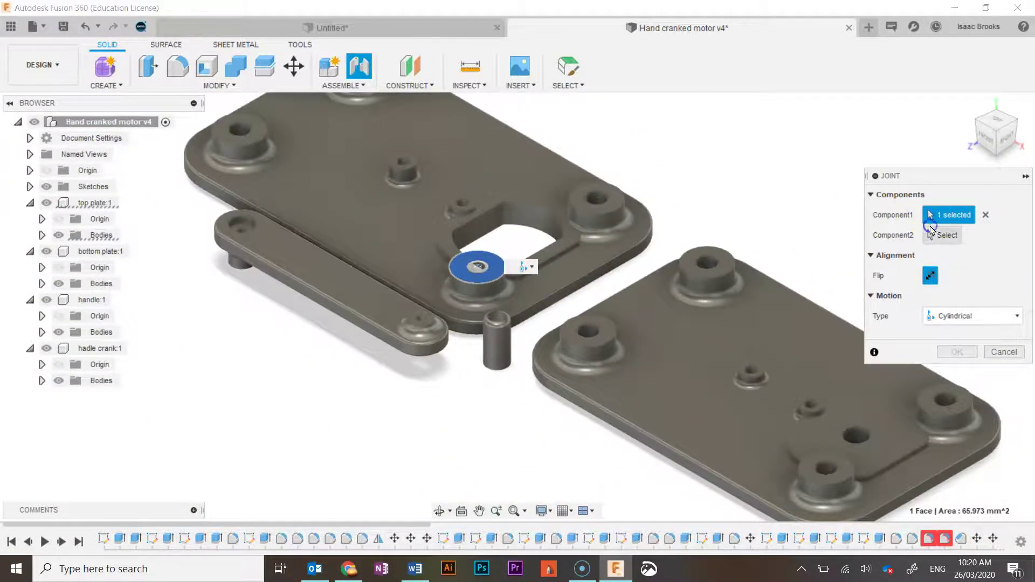
click(931, 232)
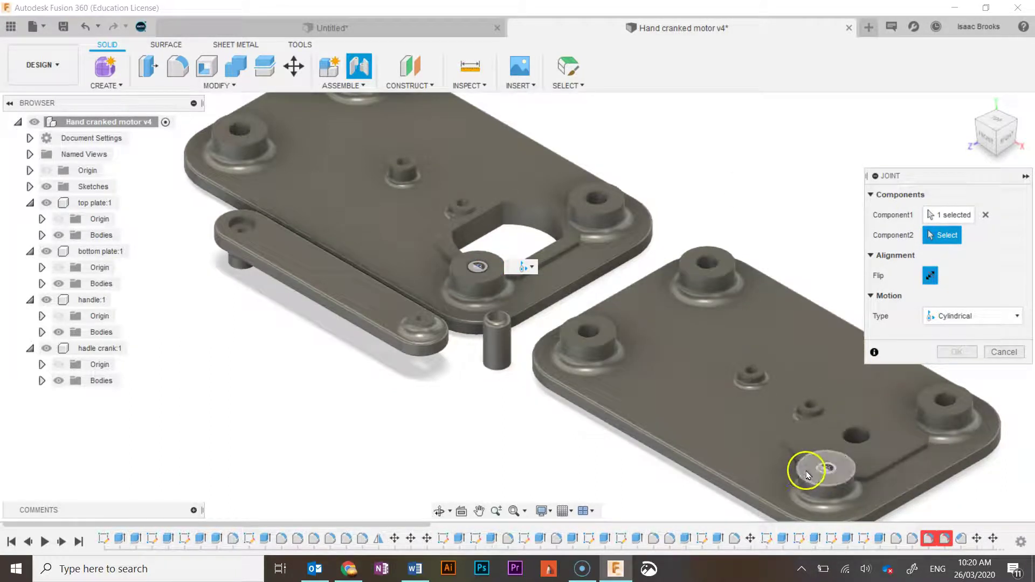
click(806, 475)
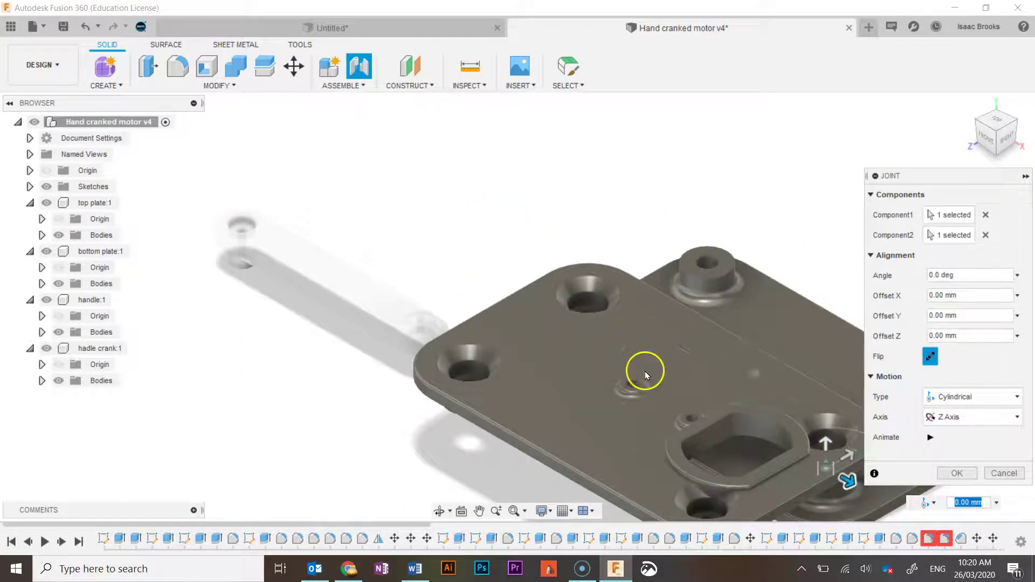
drag(929, 177, 912, 73)
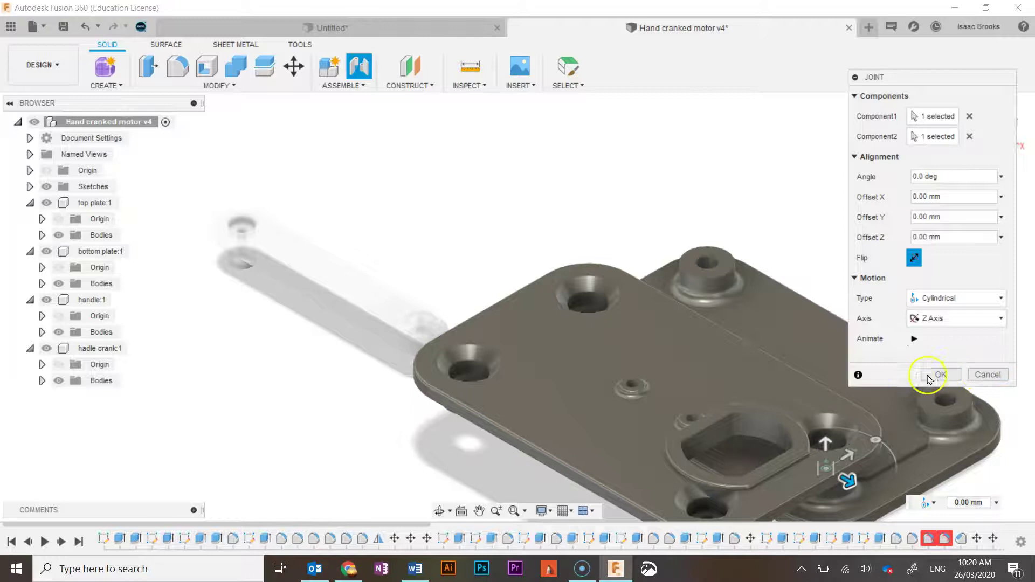
click(988, 375)
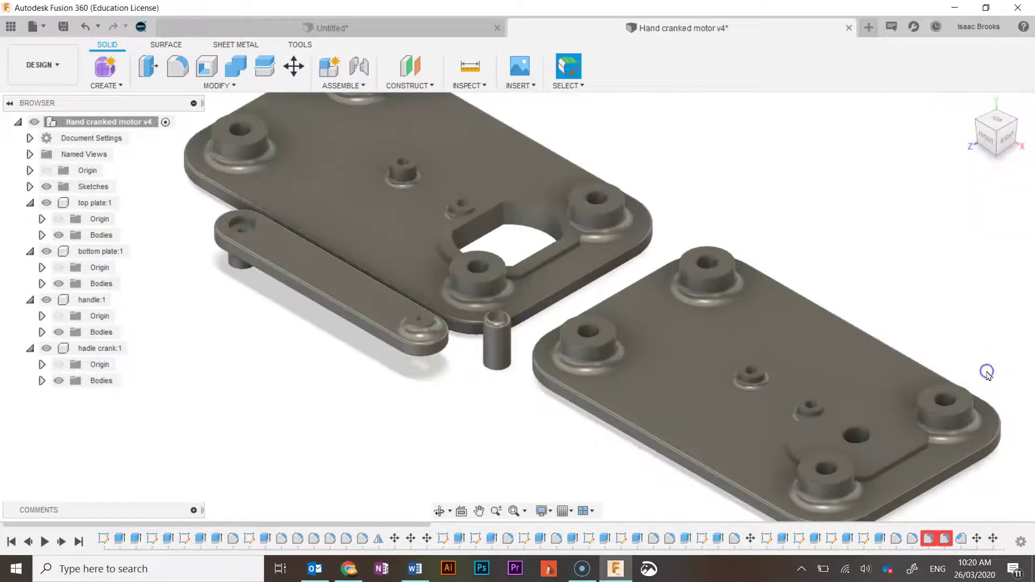
Step: Rotate the bottom plate body 180 degrees about the X axis so it is flipped over
click(294, 65)
click(721, 372)
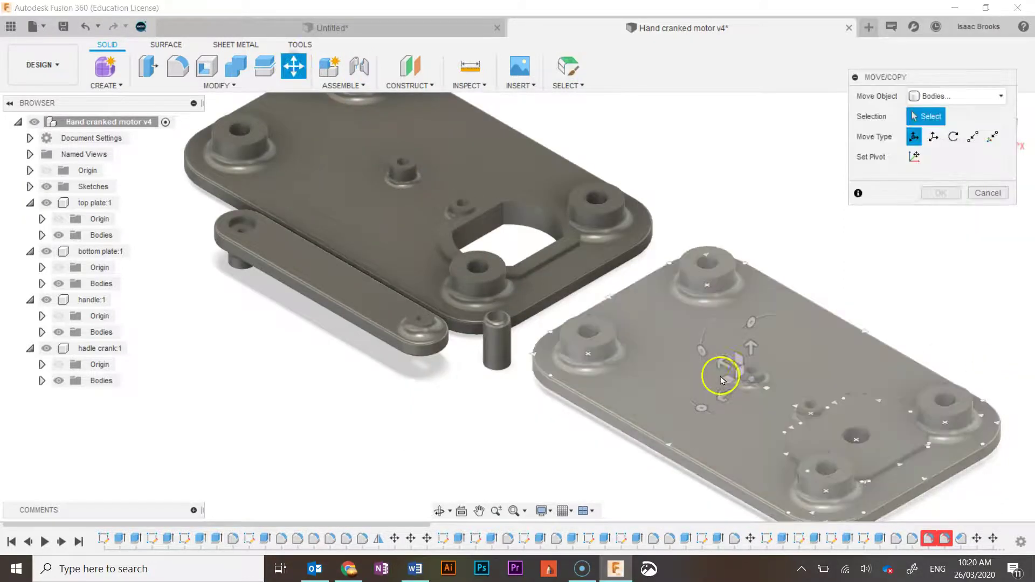
click(745, 353)
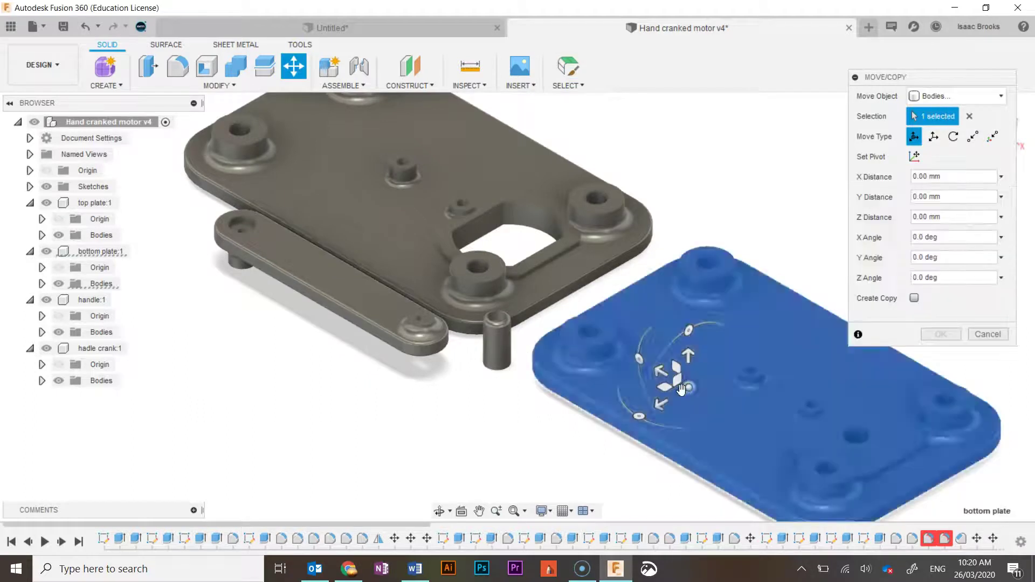
drag(691, 329, 672, 338)
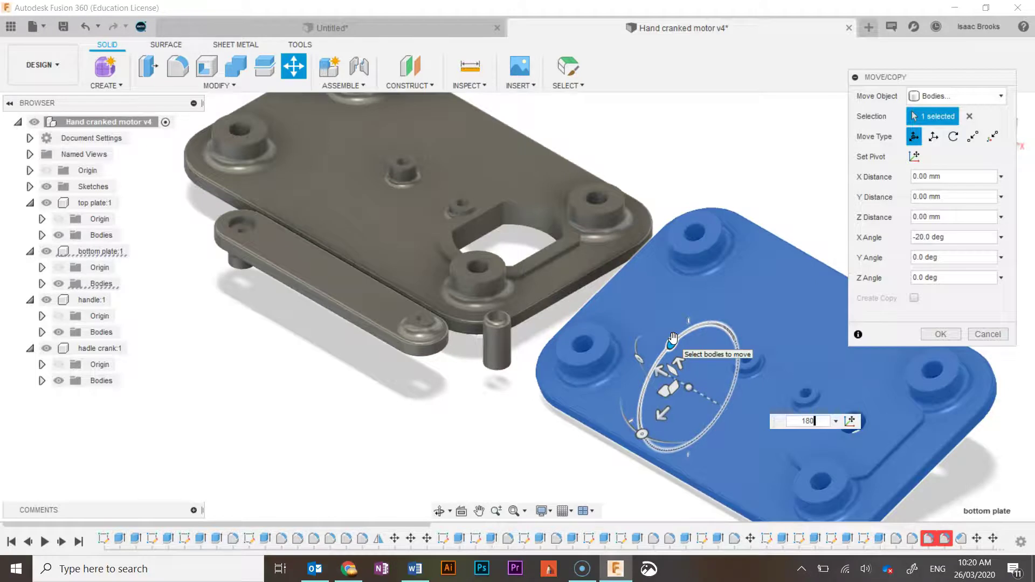
key(Return)
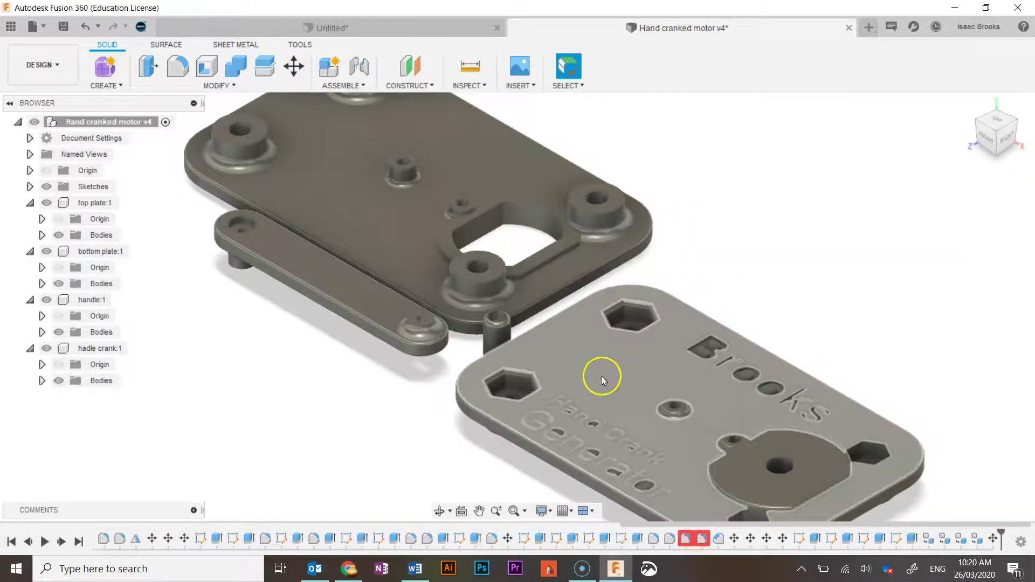
click(366, 76)
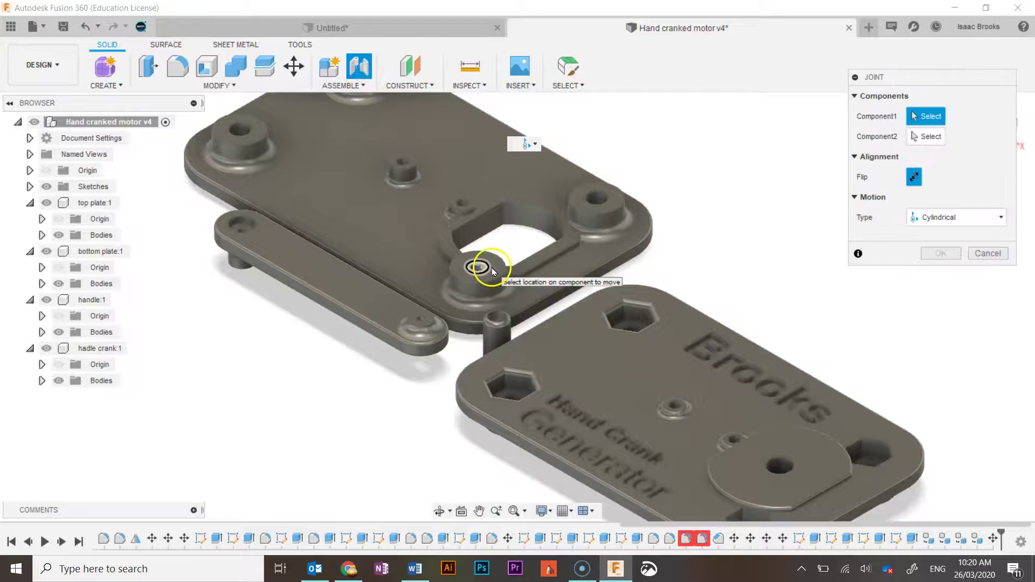
scroll(492, 271, up, 3)
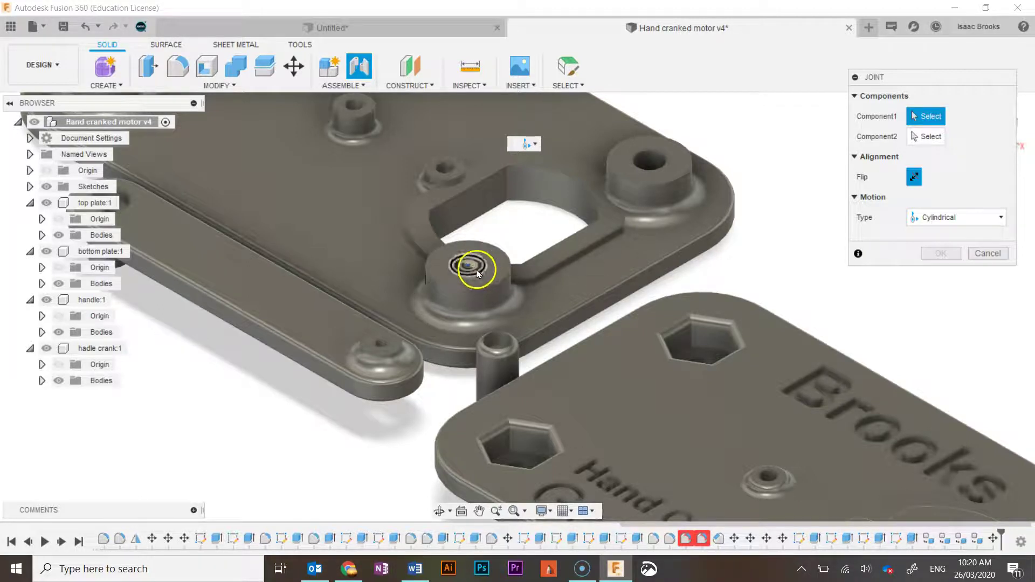
click(476, 270)
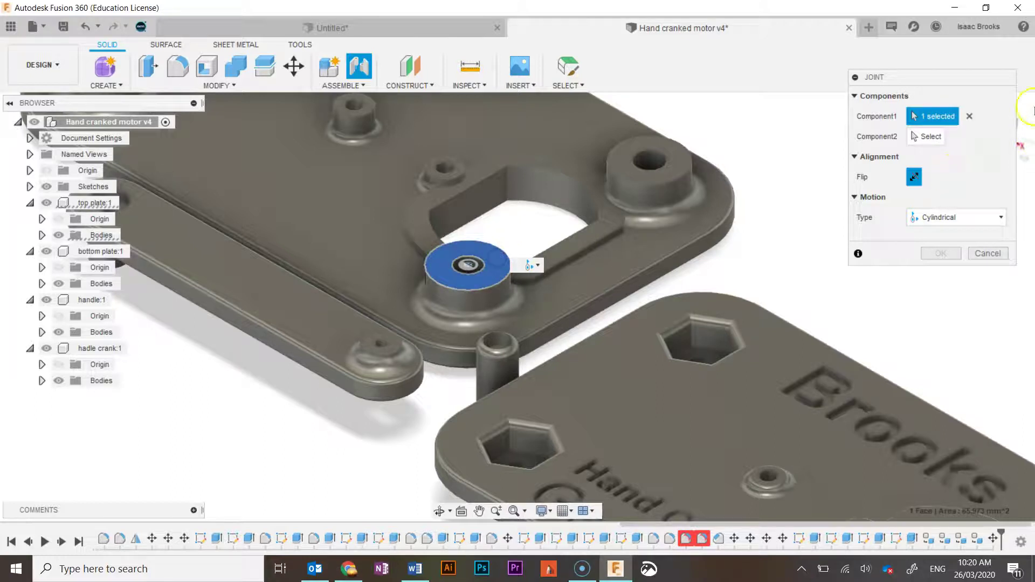
click(931, 137)
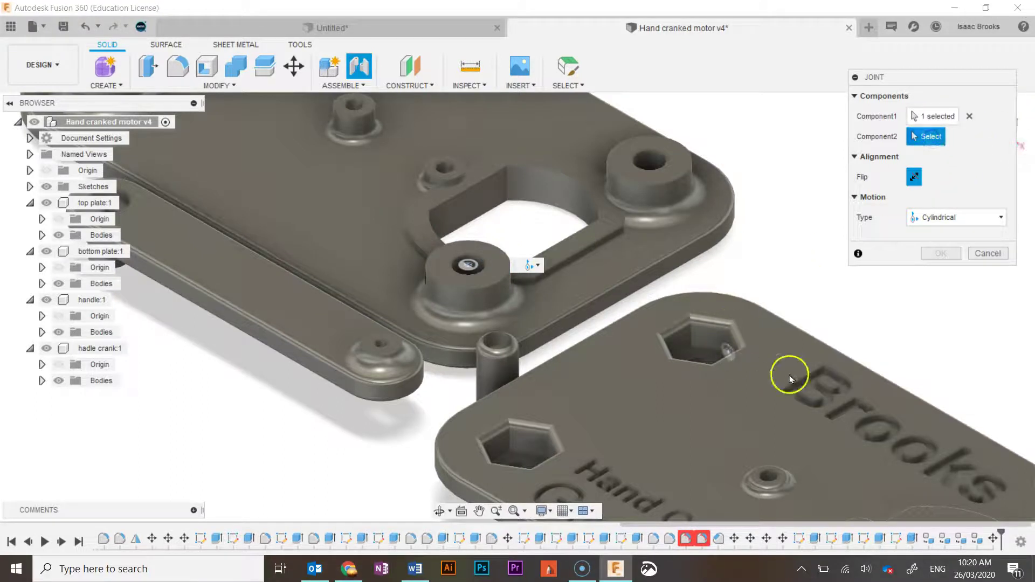
drag(932, 80, 967, 265)
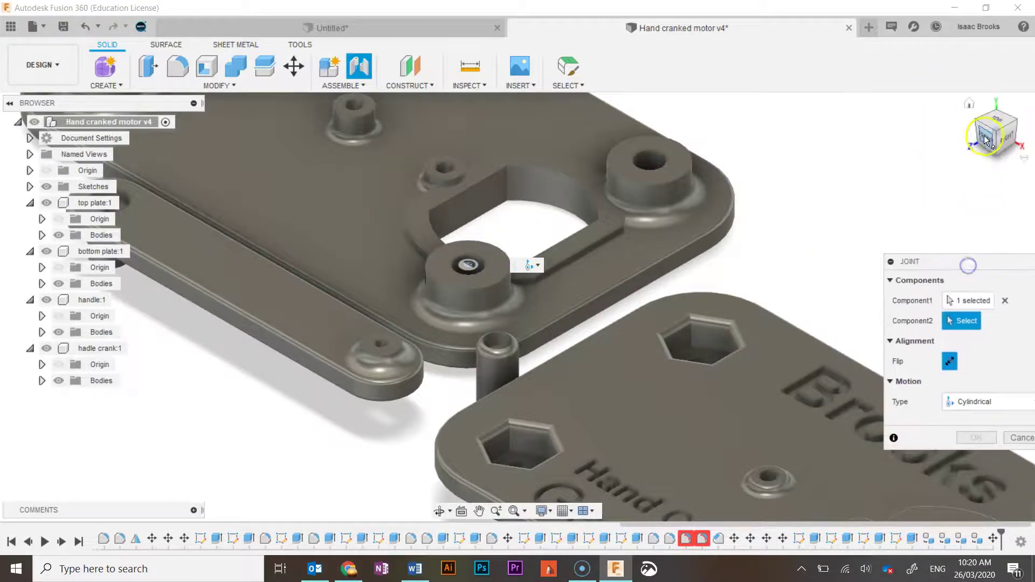
drag(984, 141, 959, 81)
shift+middle_drag(799, 104, 818, 166)
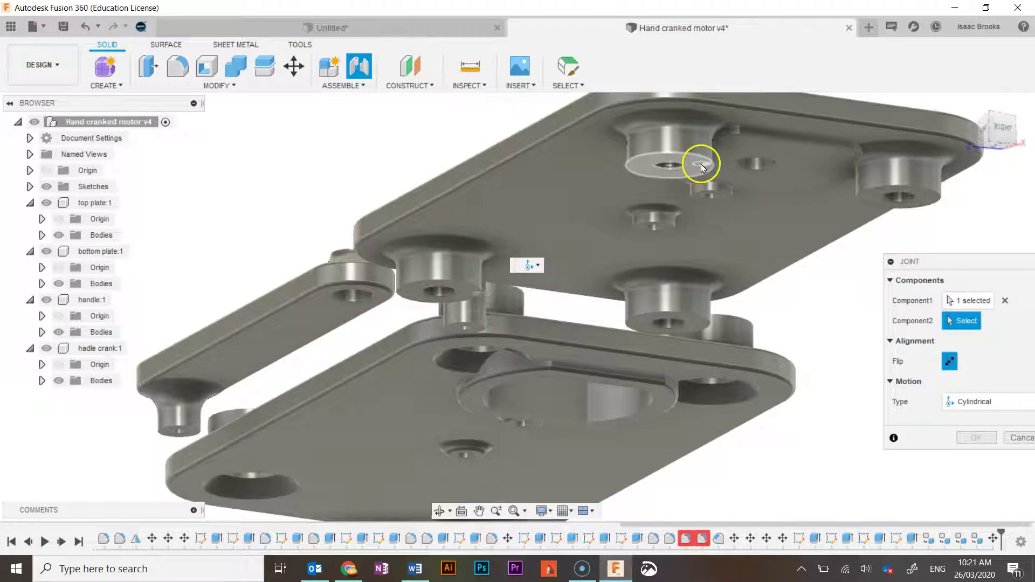
click(699, 167)
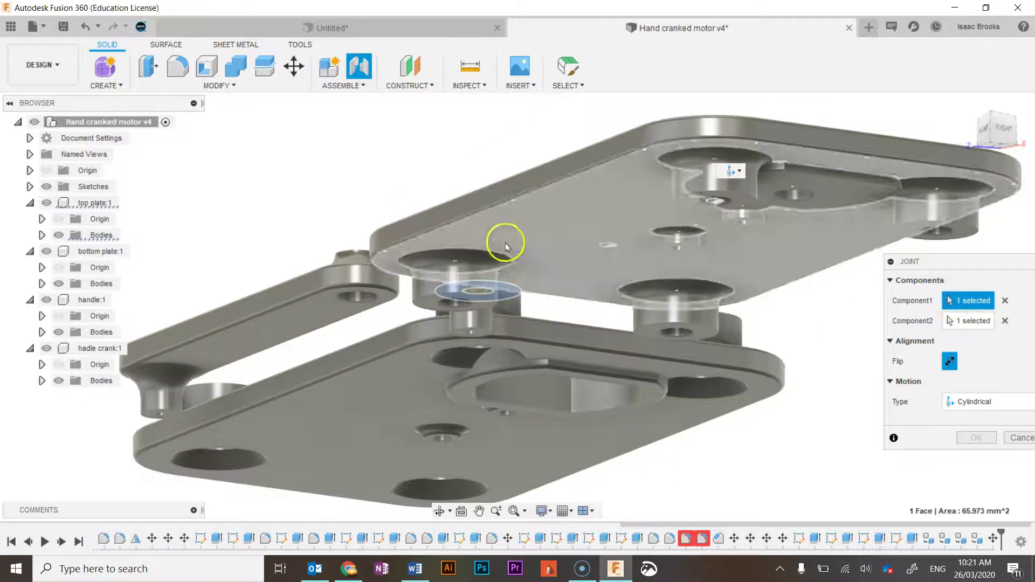
drag(1004, 135, 1020, 164)
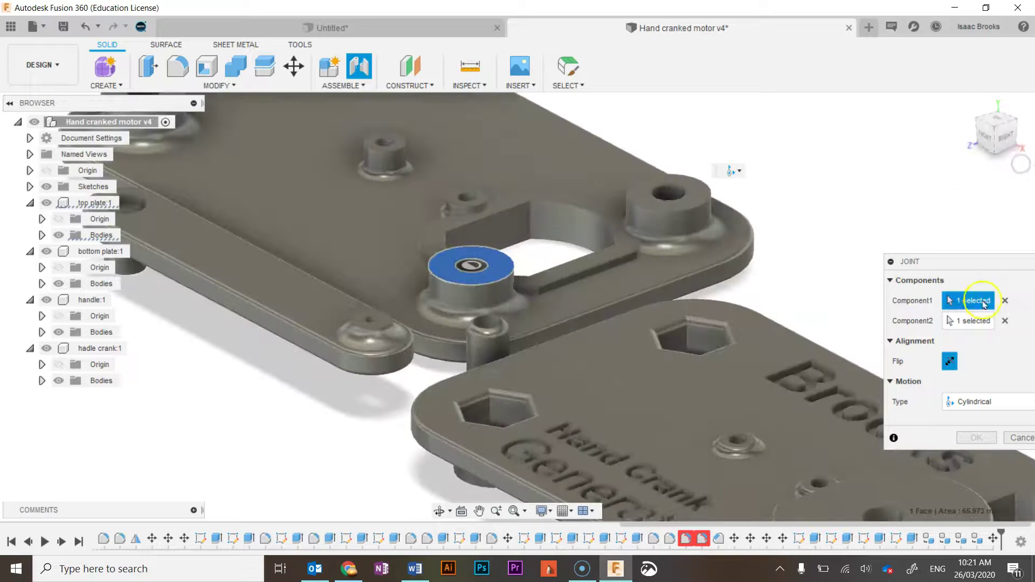
click(1004, 321)
click(1004, 300)
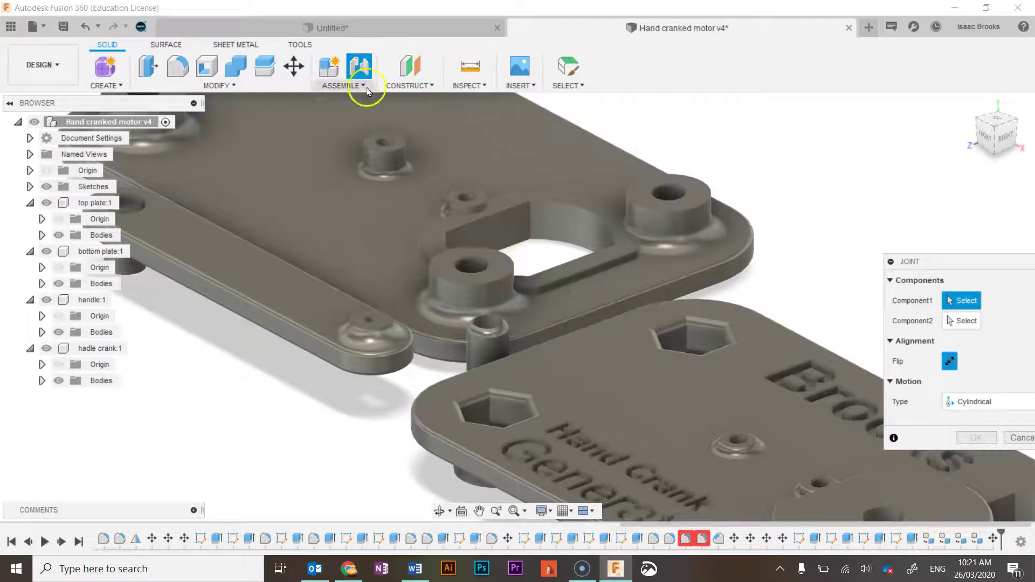
Step: Select the hole in a bottom plate corner post and the mating top plate post hole as the joint's two origins
scroll(471, 268, up, 1)
scroll(471, 268, up, 4)
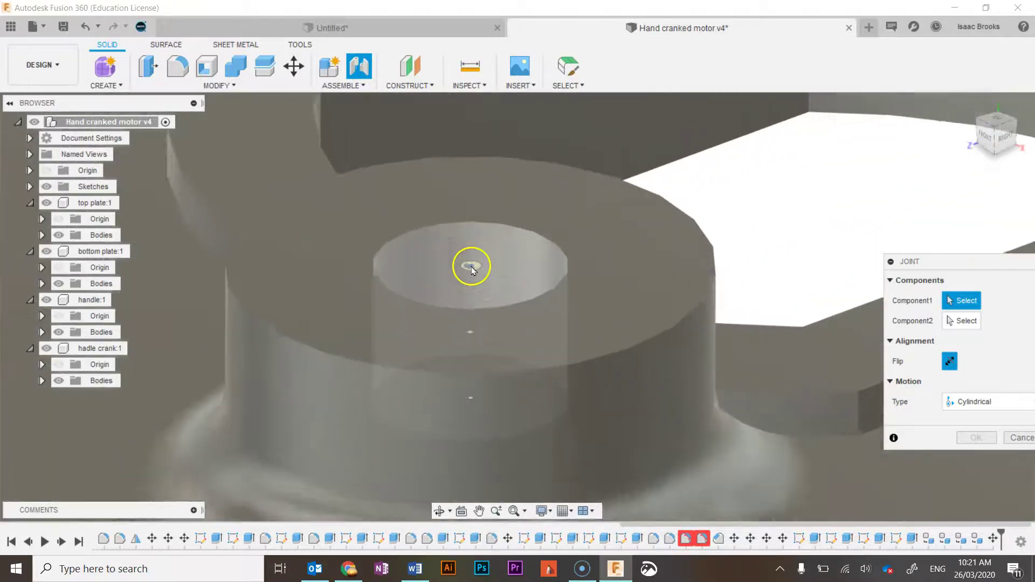
click(534, 230)
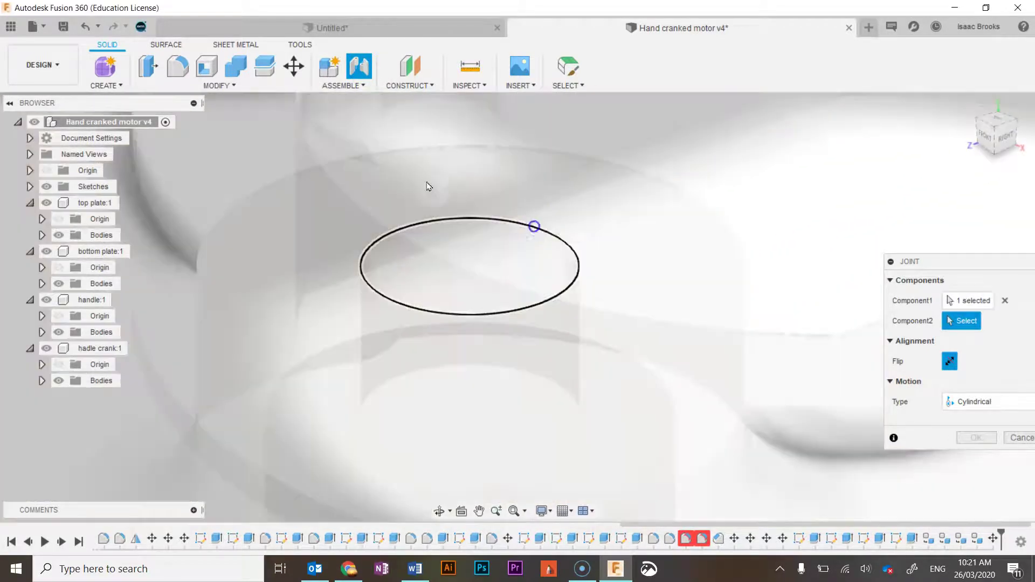
scroll(799, 227, down, 4)
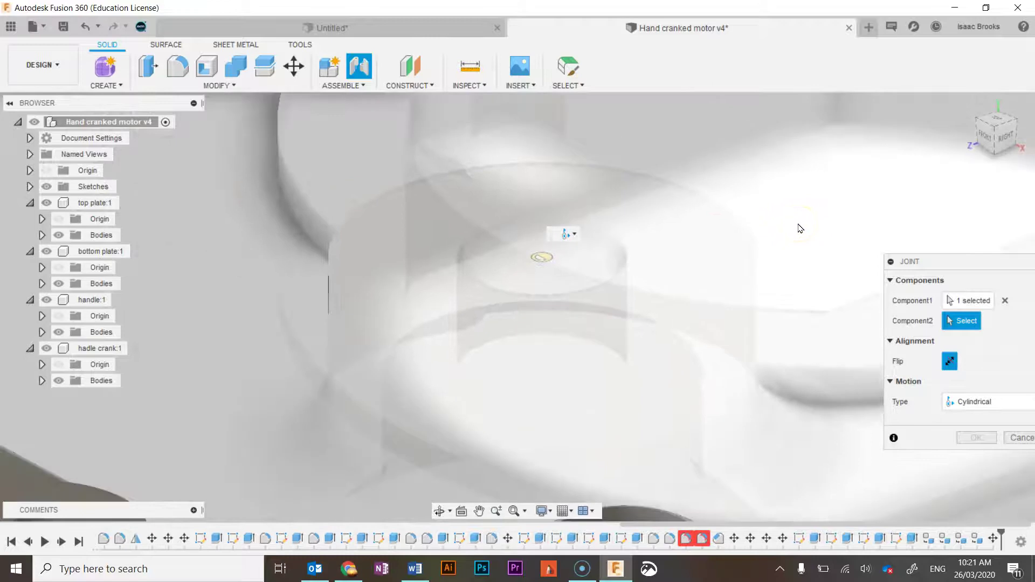
scroll(803, 247, down, 5)
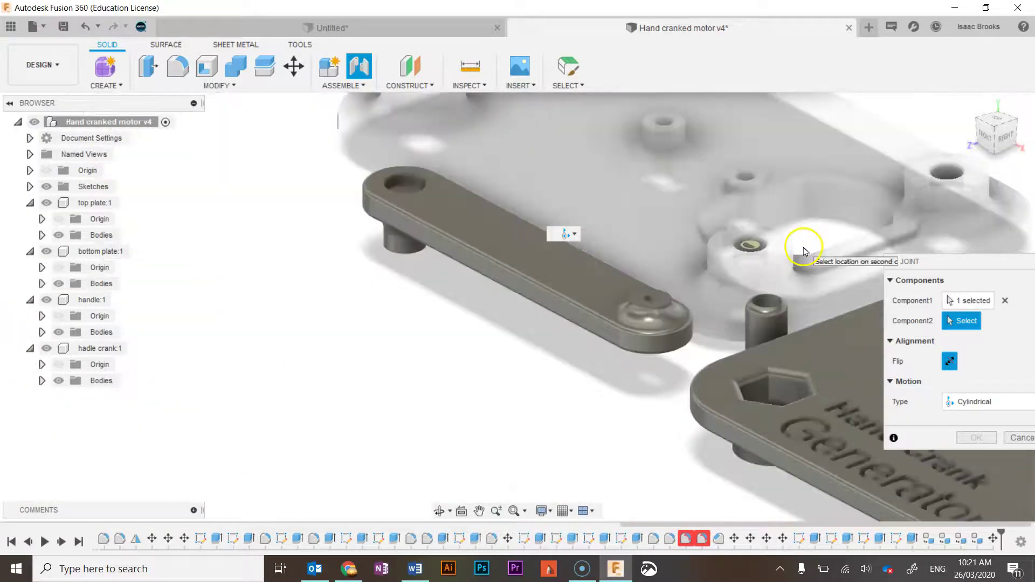
drag(989, 136, 941, 107)
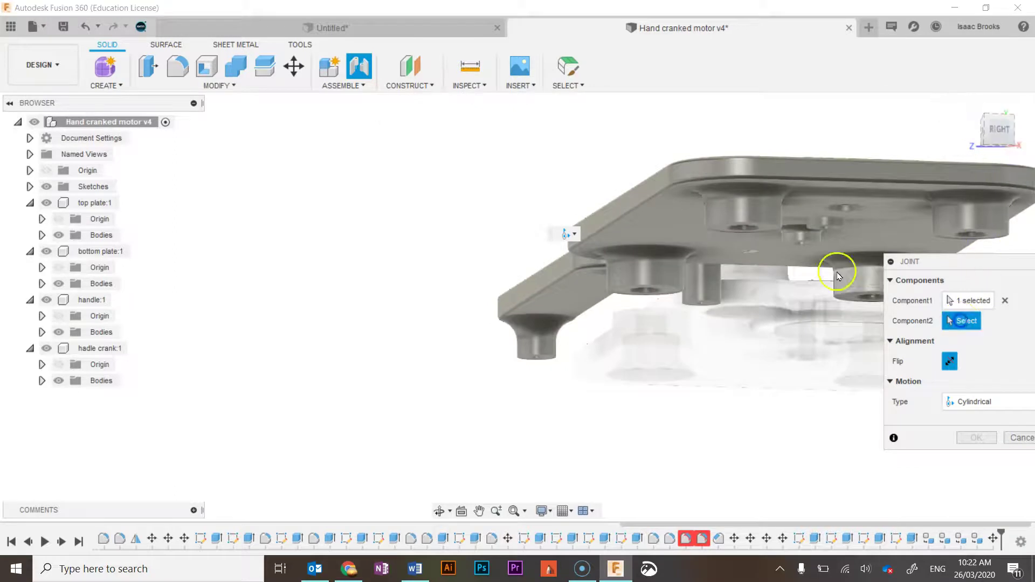
click(762, 230)
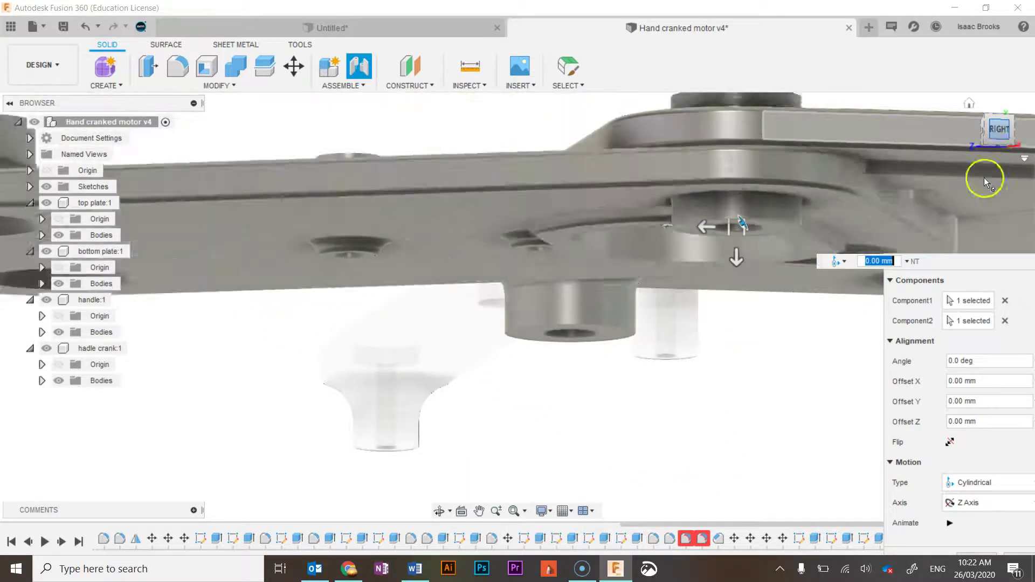
Step: Keep the joint motion Cylindrical about the Z axis and create the joint between the two plates
click(986, 484)
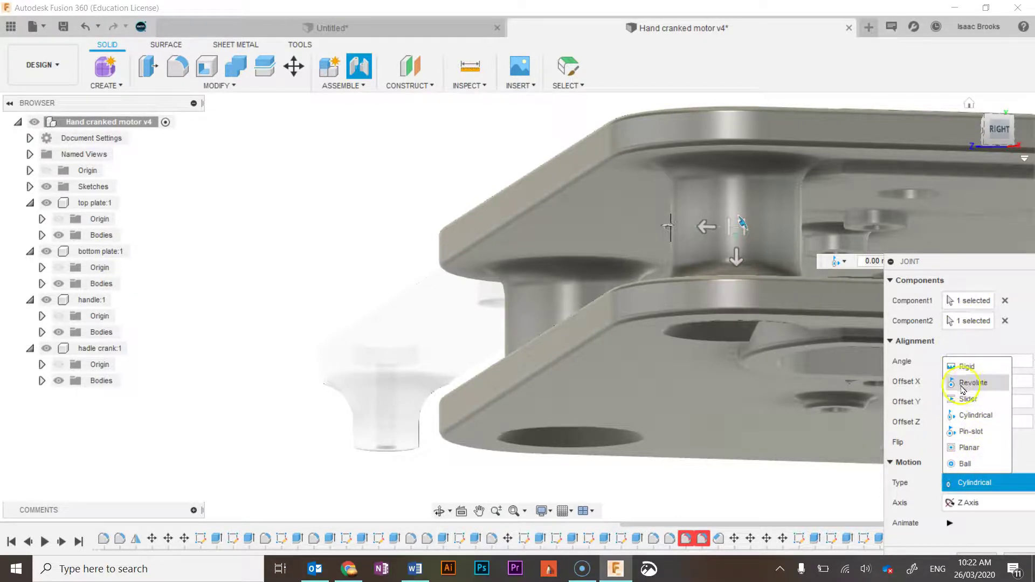
click(926, 446)
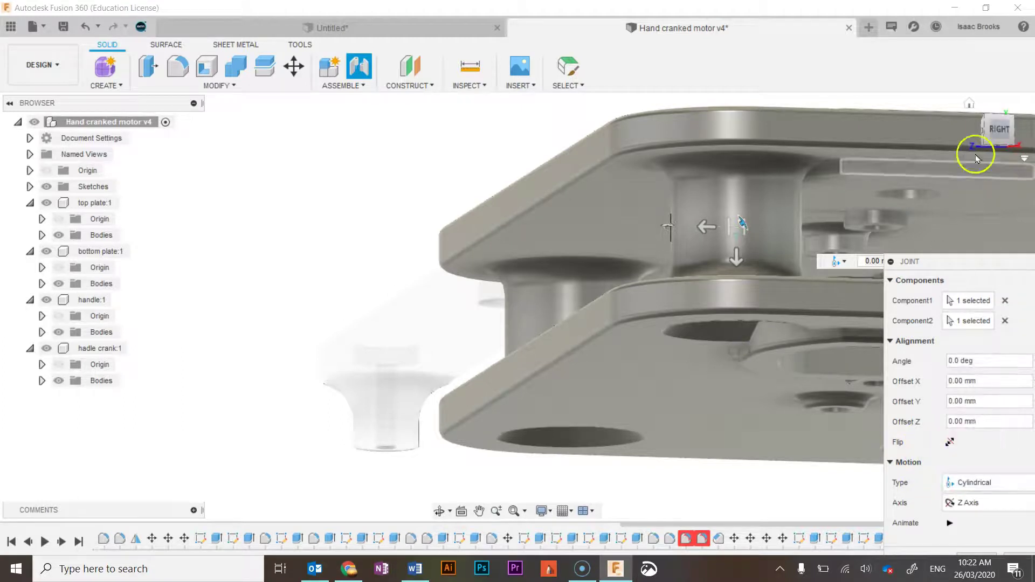
drag(998, 130, 938, 128)
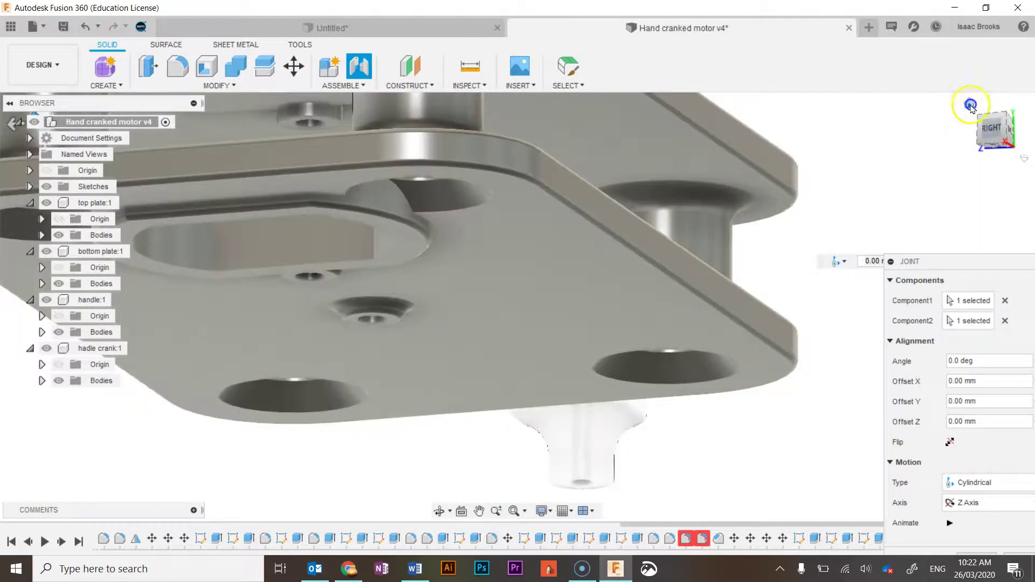
click(969, 103)
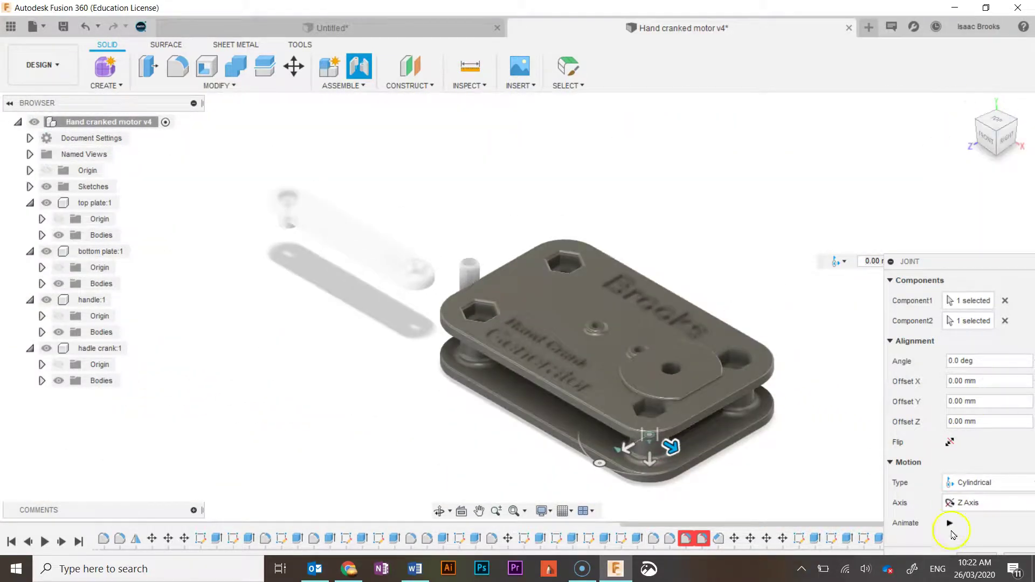
drag(944, 261, 921, 143)
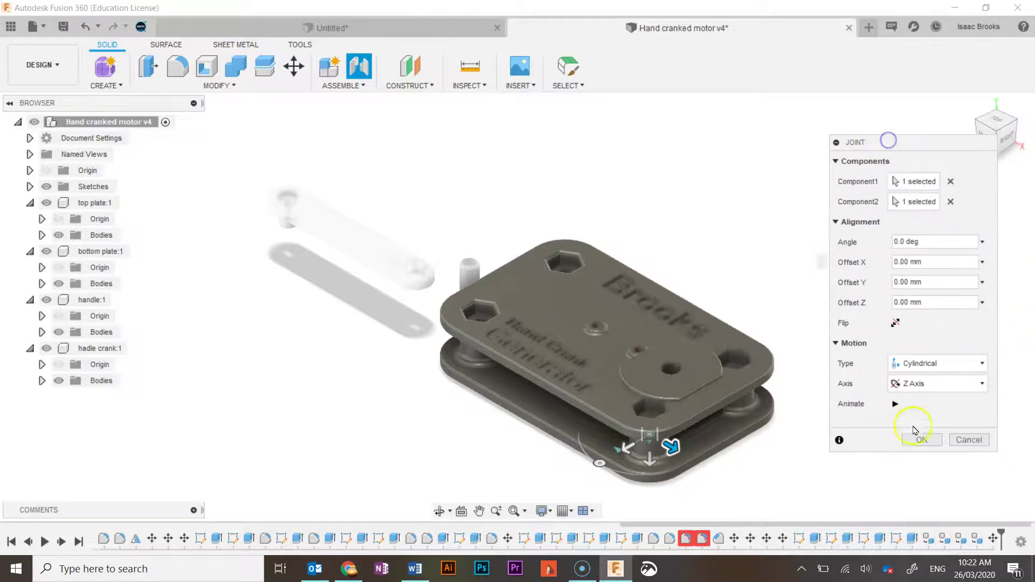
click(919, 437)
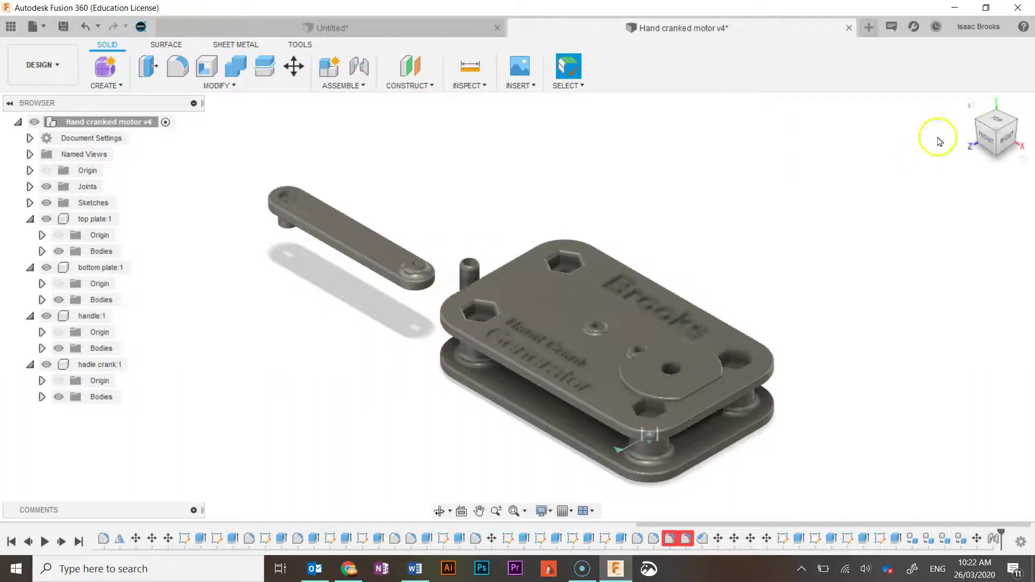
Step: Start a new joint and select the hole at the handle's lower end as the first component
click(987, 128)
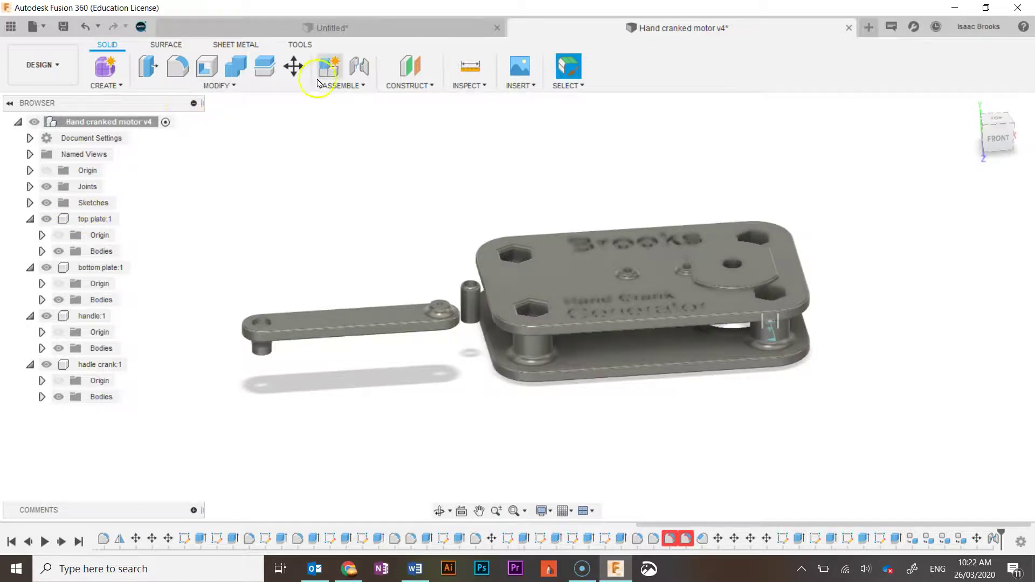
click(360, 69)
click(1003, 134)
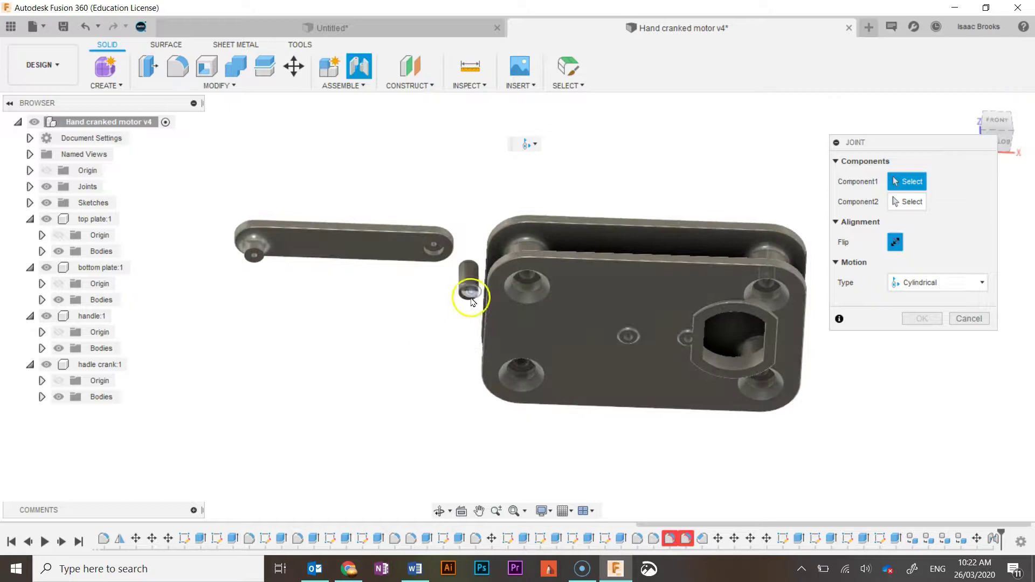
scroll(470, 298, up, 10)
click(474, 262)
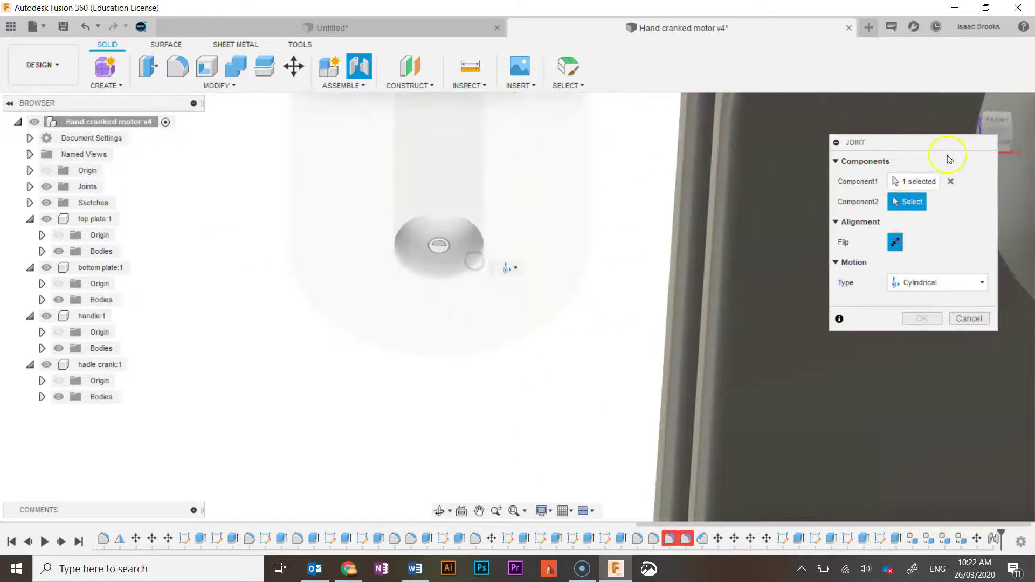
drag(1005, 130, 1021, 159)
scroll(547, 293, up, 3)
scroll(547, 293, down, 4)
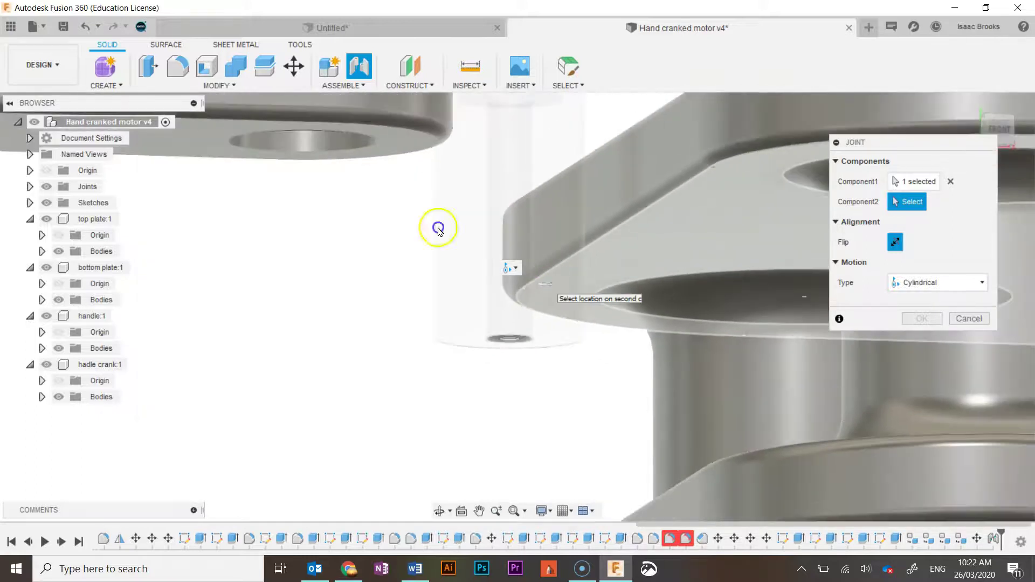
click(548, 284)
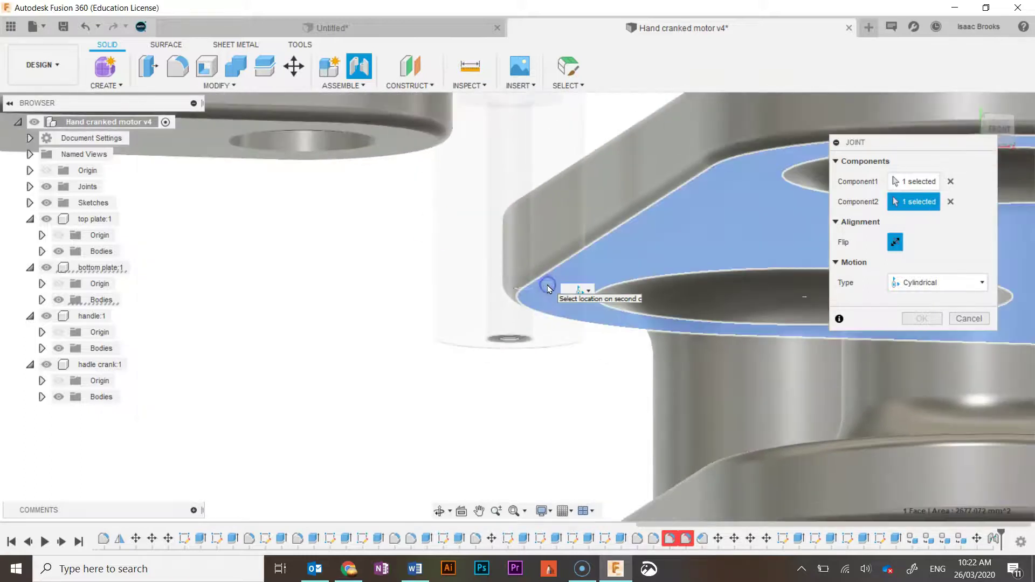
click(948, 201)
Step: Select the hole on the crank arm's raised boss as the second component and create the cylindrical joint with the handle
drag(1001, 126, 1006, 147)
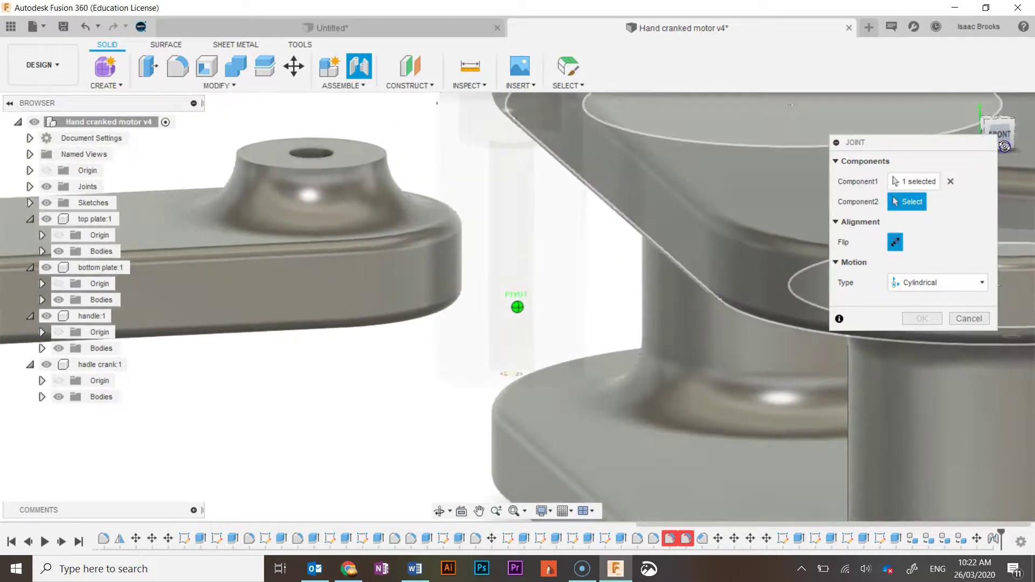
click(326, 156)
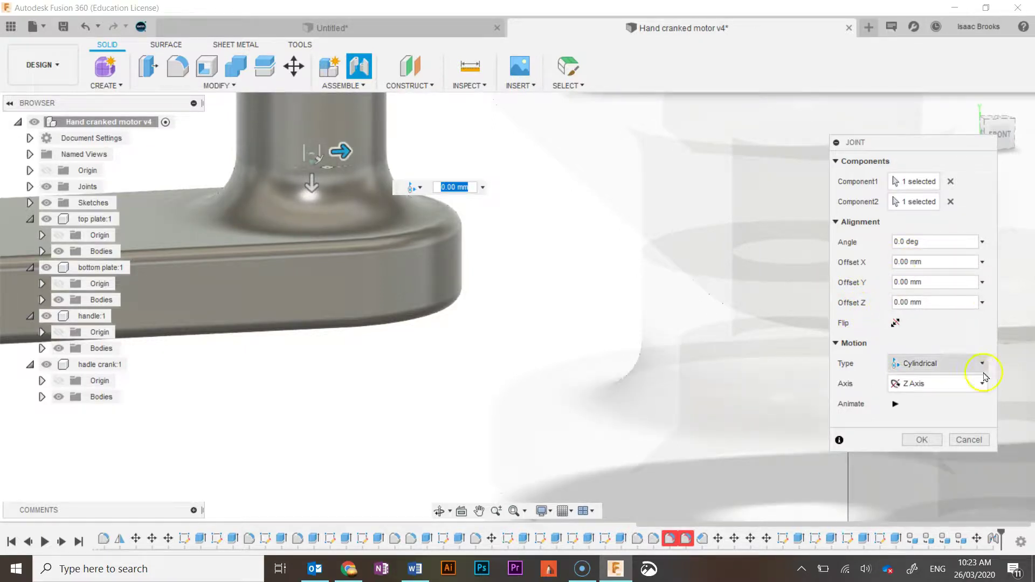
click(928, 446)
Step: Start another joint and select the hole in the small central boss on the top plate as the first component
drag(1000, 132, 974, 153)
scroll(512, 263, up, 4)
scroll(512, 264, down, 5)
scroll(512, 263, down, 6)
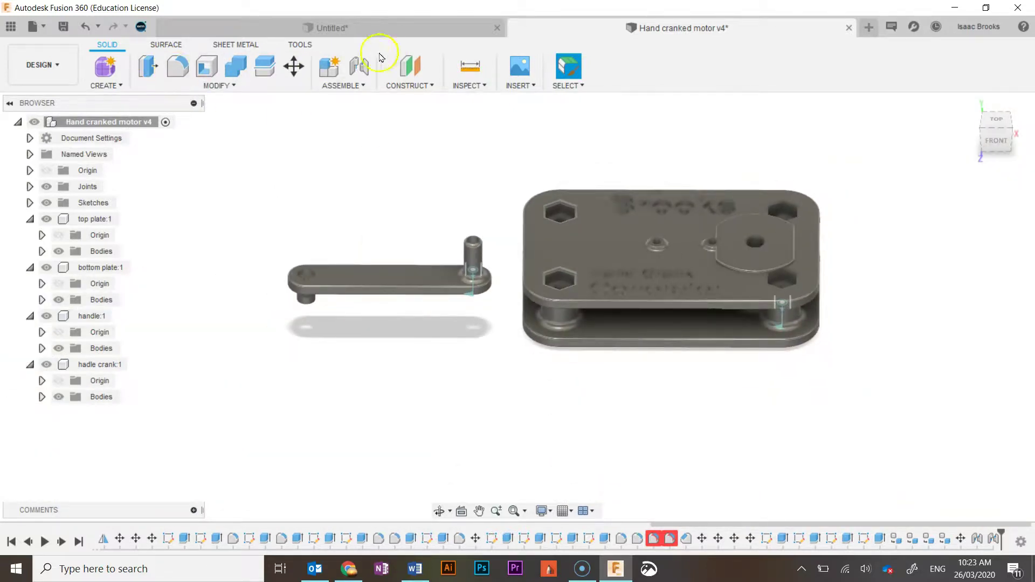
click(359, 66)
scroll(663, 243, up, 3)
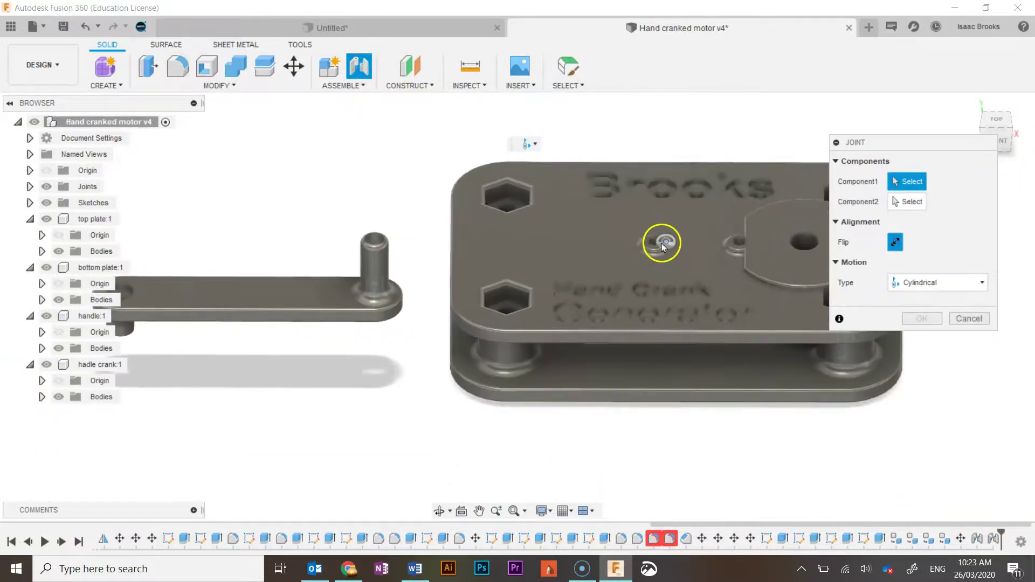
scroll(663, 245, up, 5)
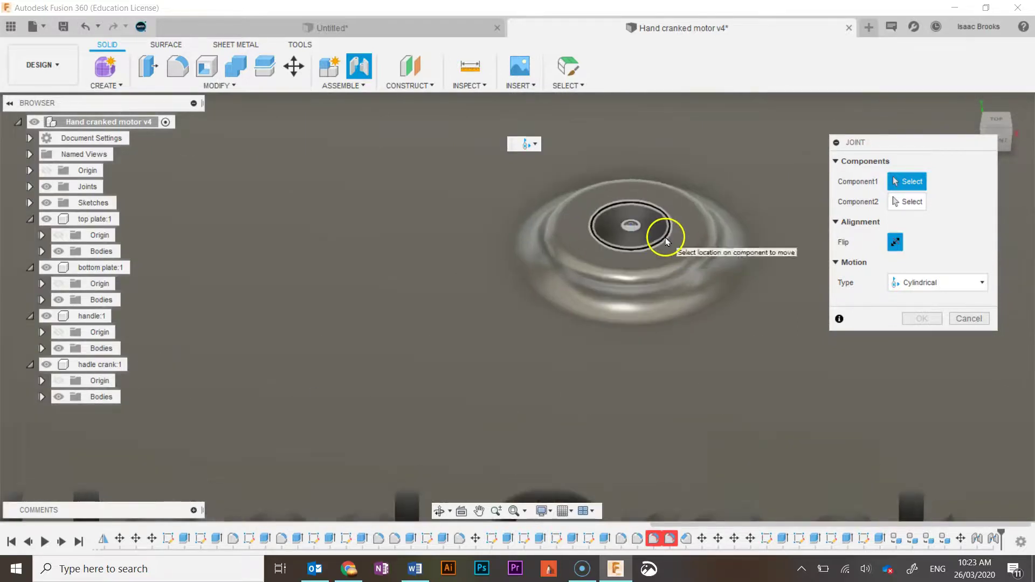
click(666, 241)
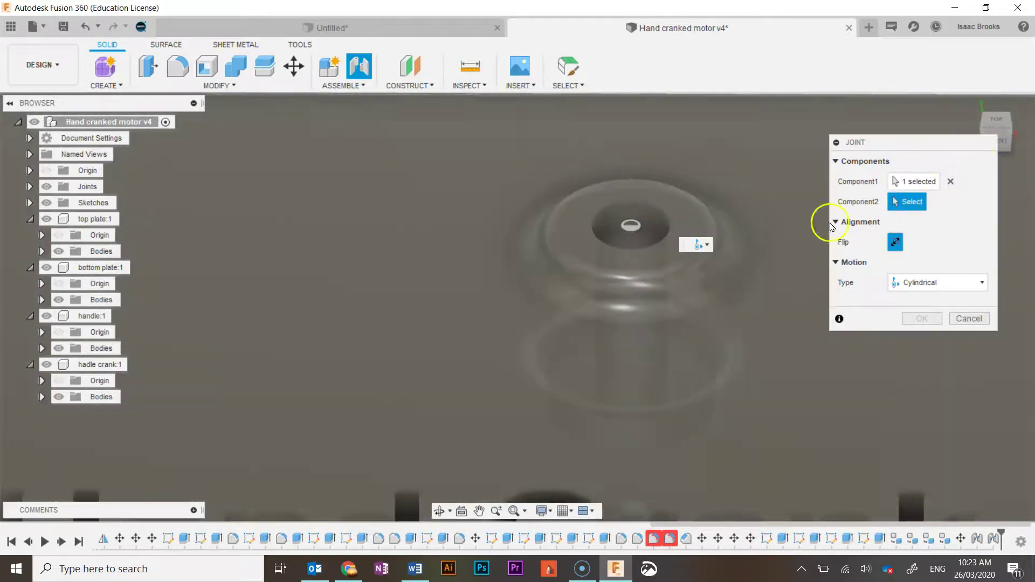
Step: Select the hole in the peg under the crank arm's free end as the second component and create the cylindrical joint
scroll(813, 249, down, 8)
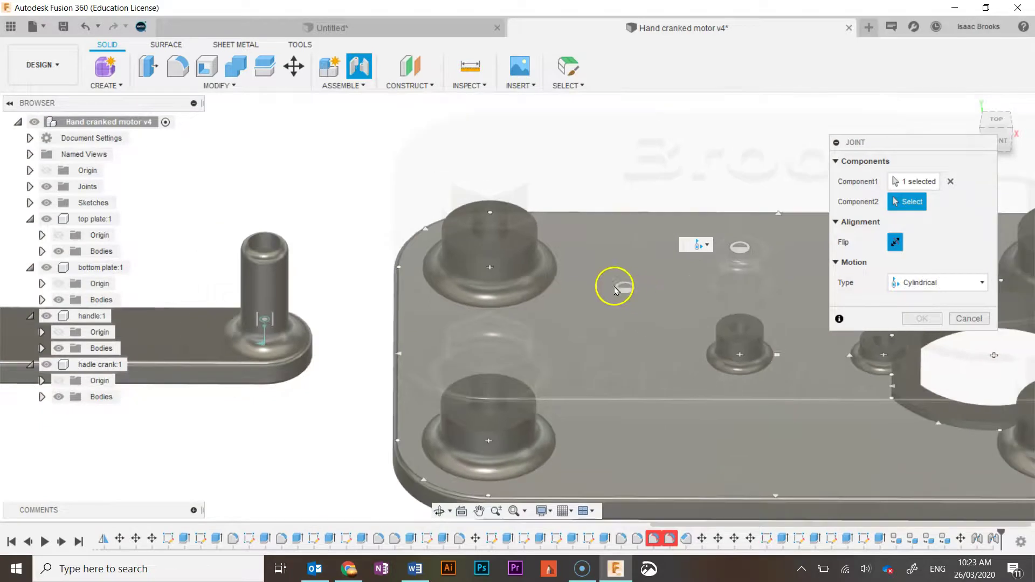
scroll(221, 373, down, 3)
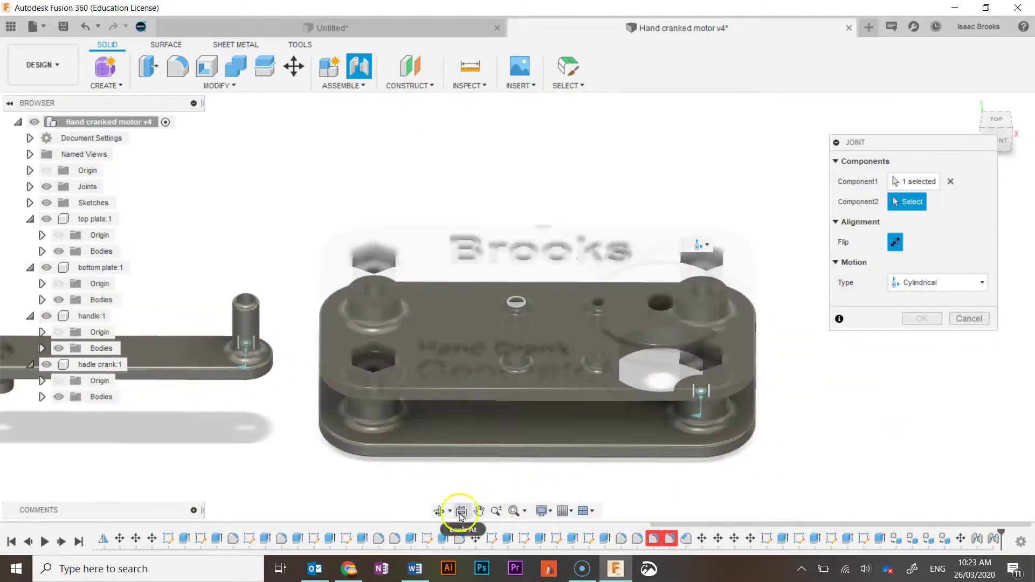
click(479, 511)
drag(361, 427, 771, 387)
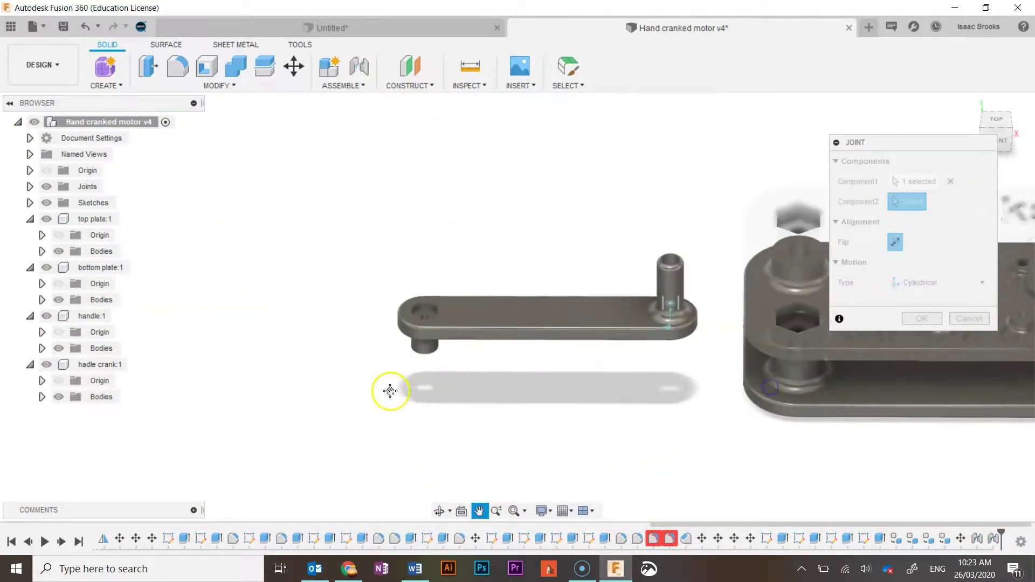
scroll(411, 338, up, 10)
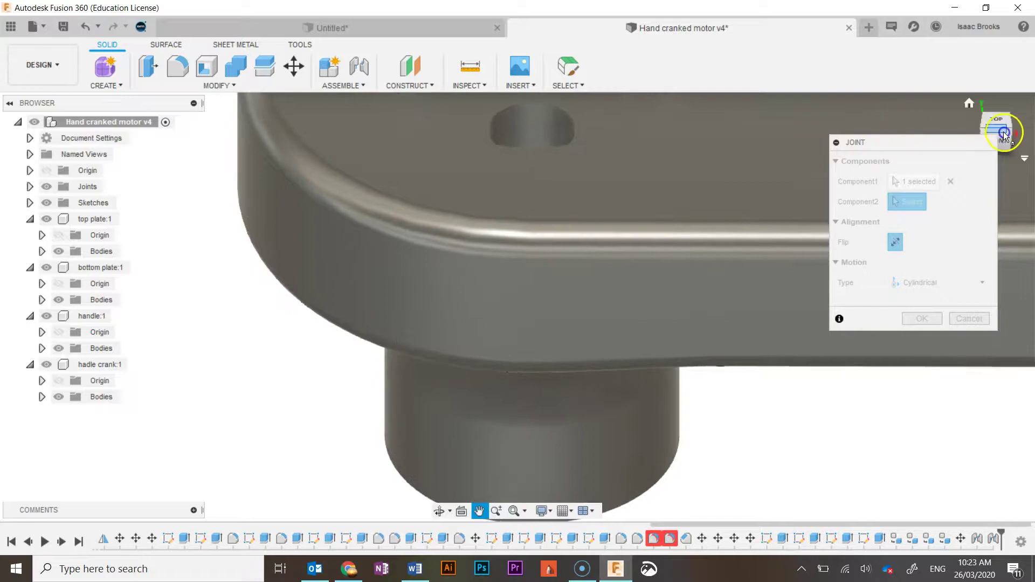
click(1000, 139)
drag(1002, 74, 1003, 59)
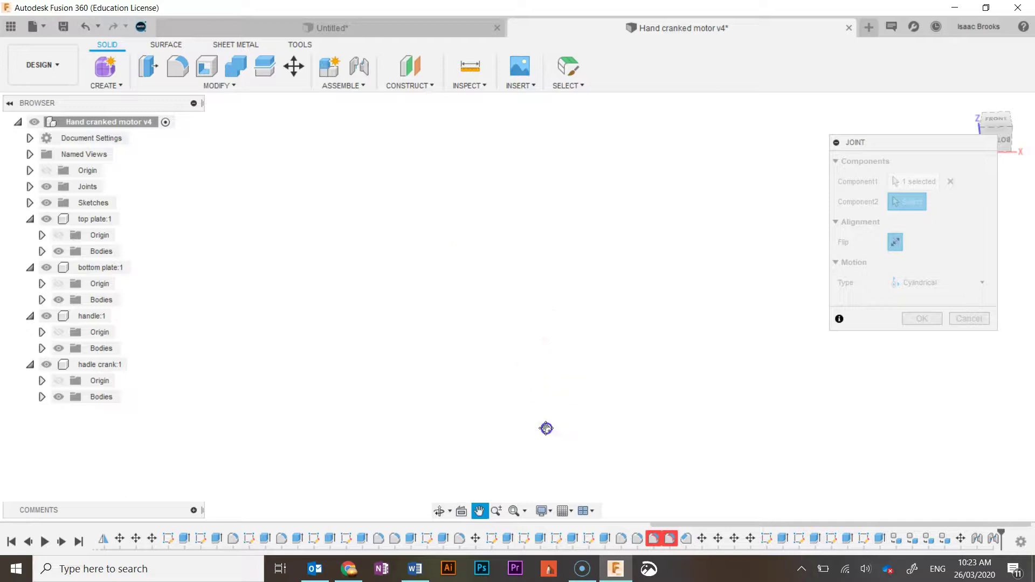
middle_drag(526, 130, 547, 350)
middle_drag(532, 158, 535, 238)
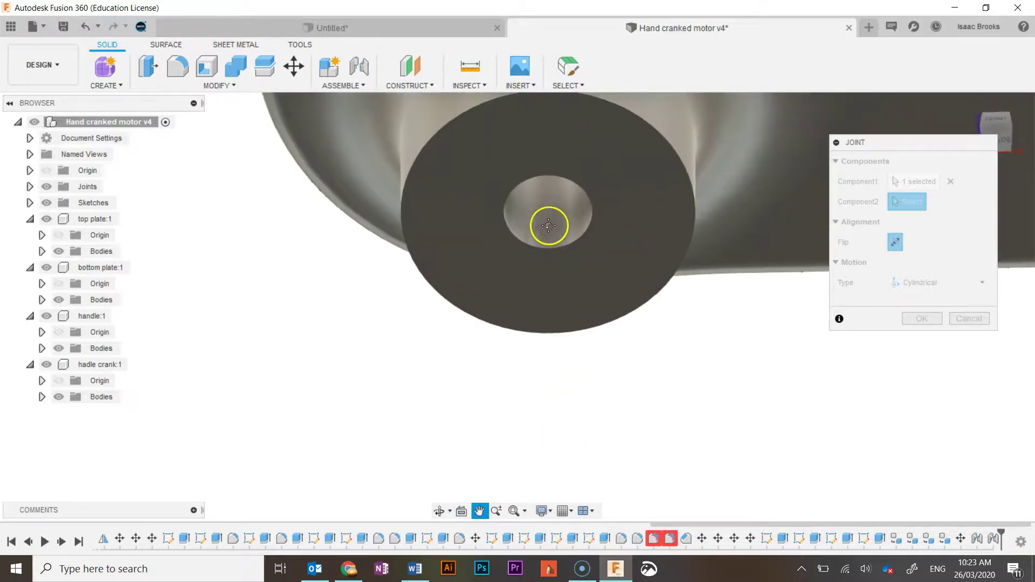
click(588, 226)
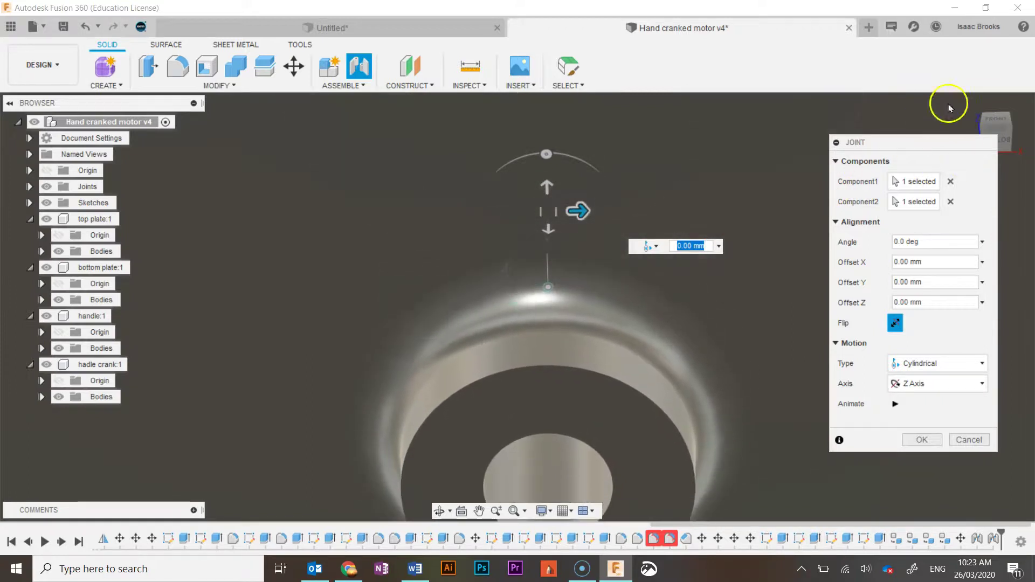
click(964, 106)
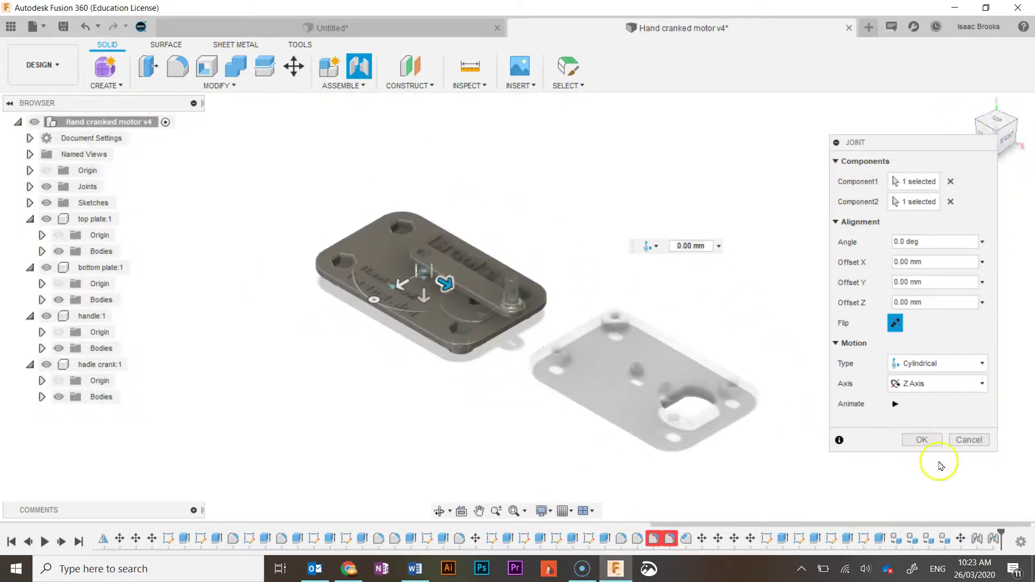
click(927, 440)
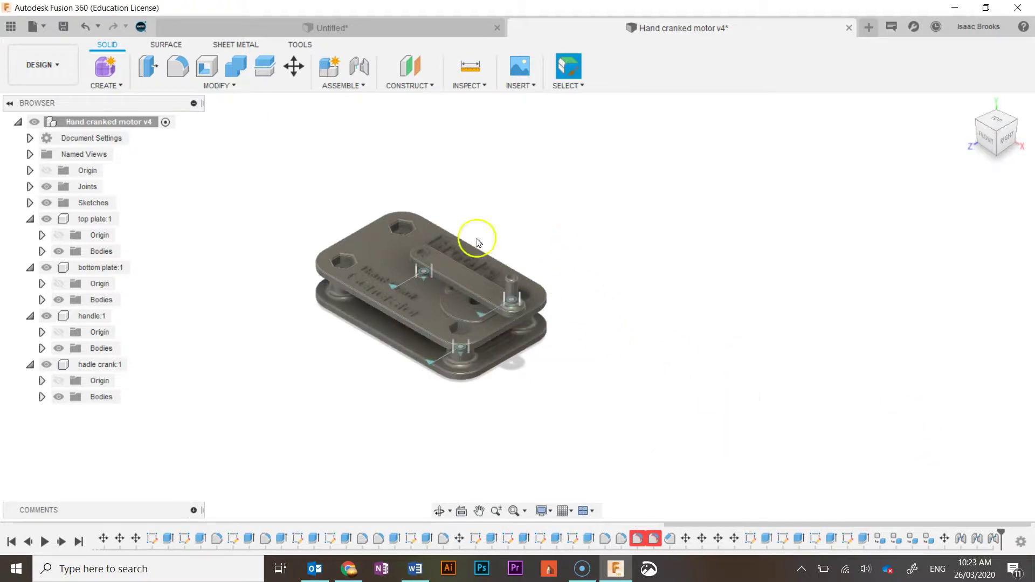
Step: Open the workspace choices and show the options for creating a drawing of the assembled motor
click(991, 135)
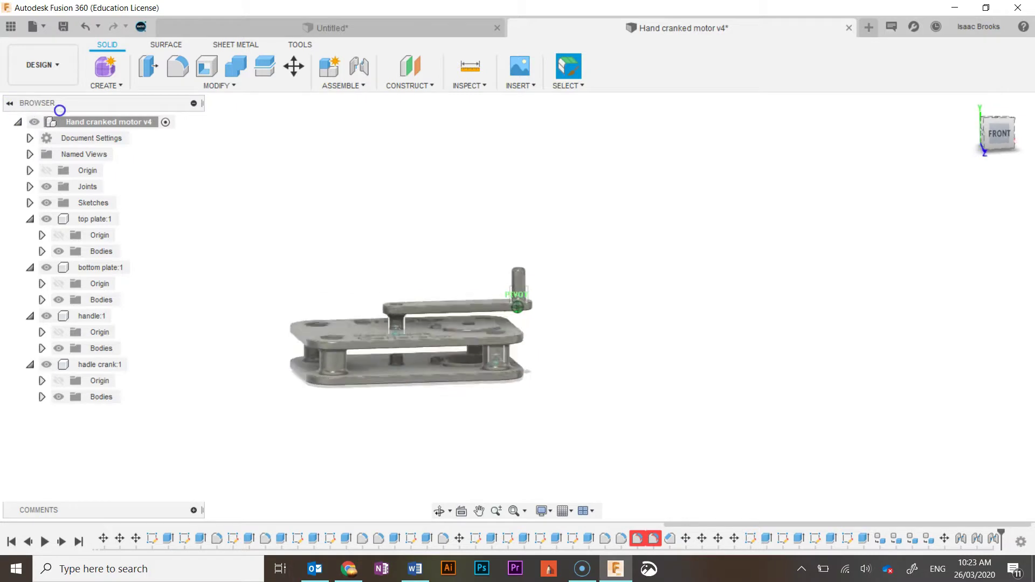
drag(50, 109, 850, 123)
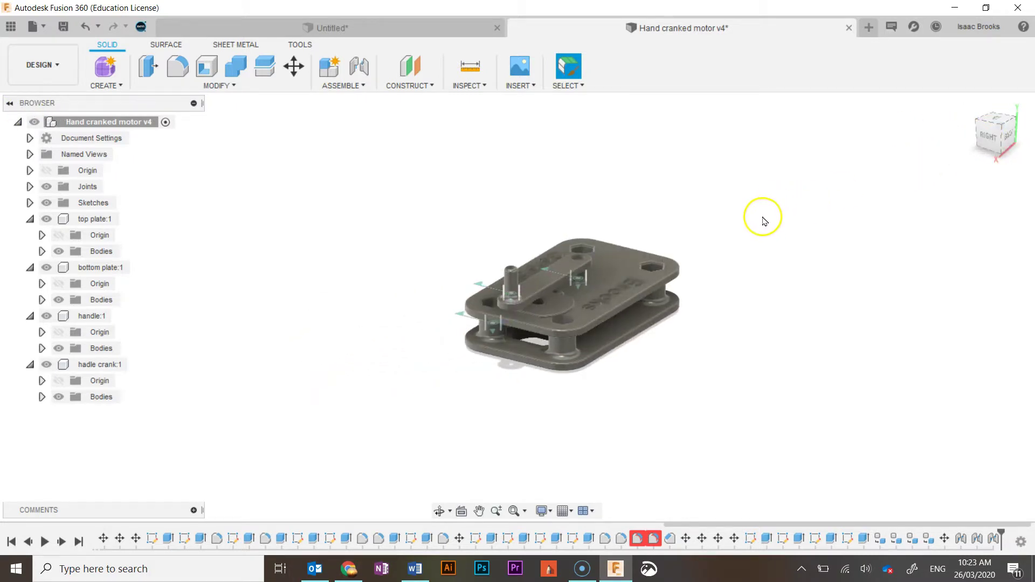
click(44, 65)
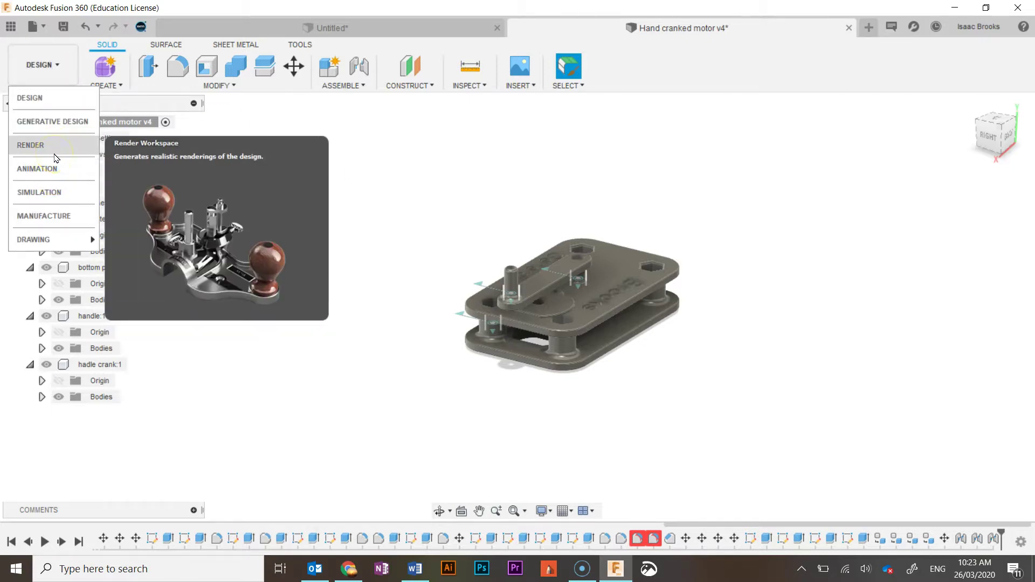
mouse_move(92, 239)
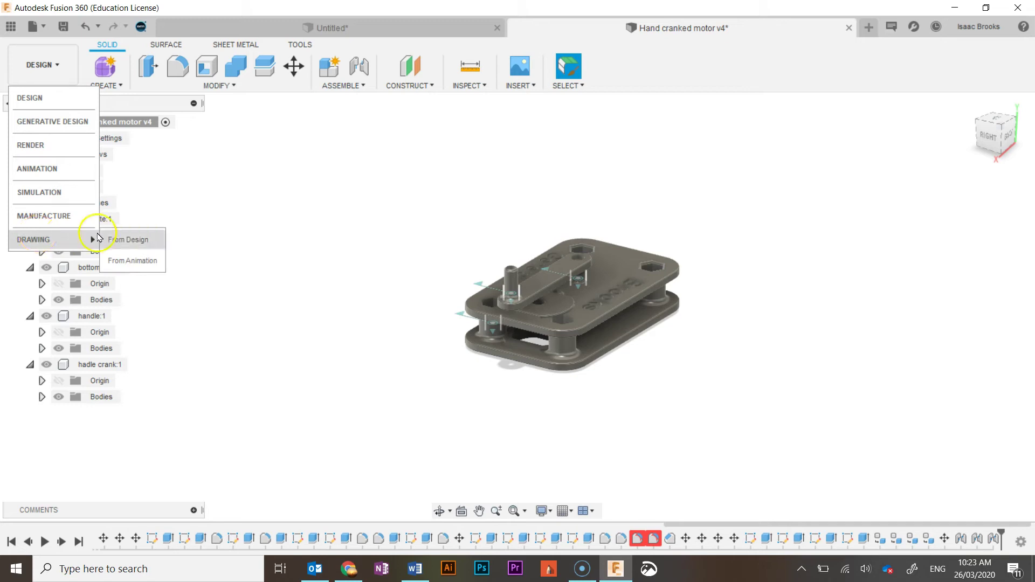